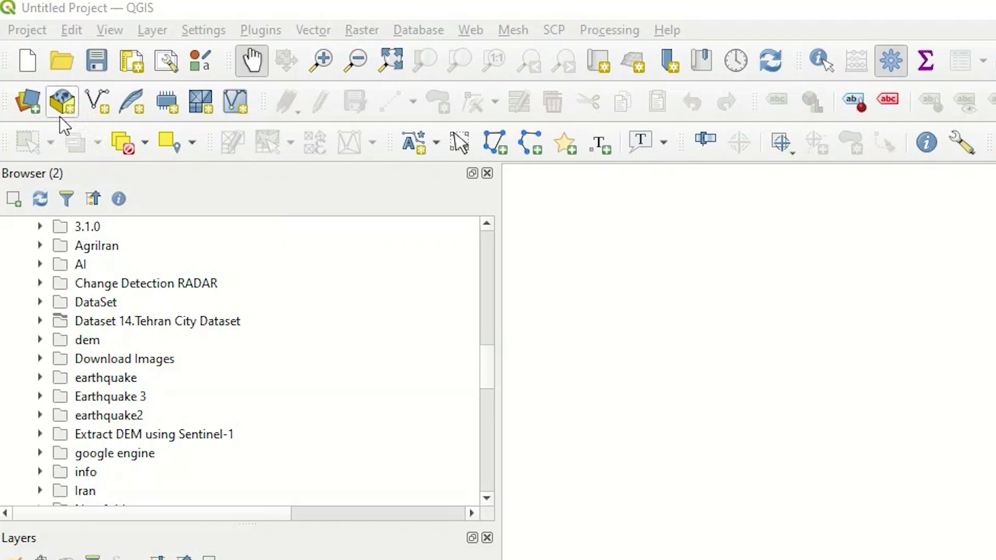
Add SRTM30.tif as a raster layer through the Data Source Manager
{"action": "left_click", "coordinate": [27, 101]}
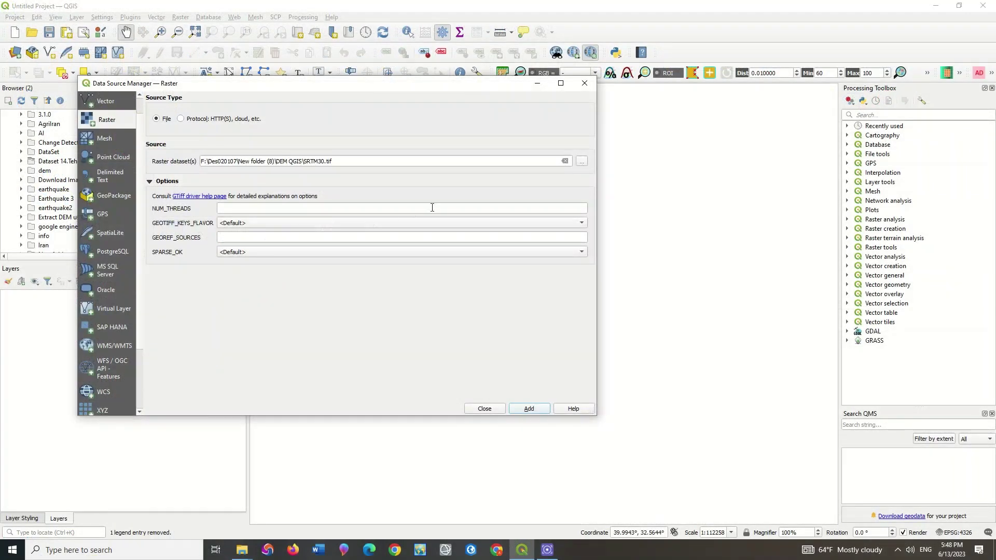
{"action": "left_click", "coordinate": [581, 161]}
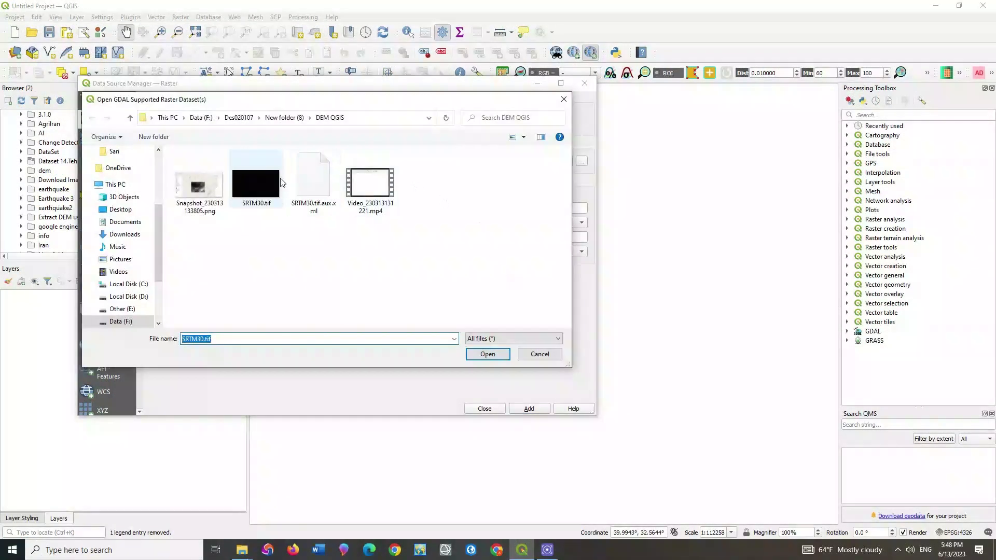
{"action": "left_click", "coordinate": [257, 176]}
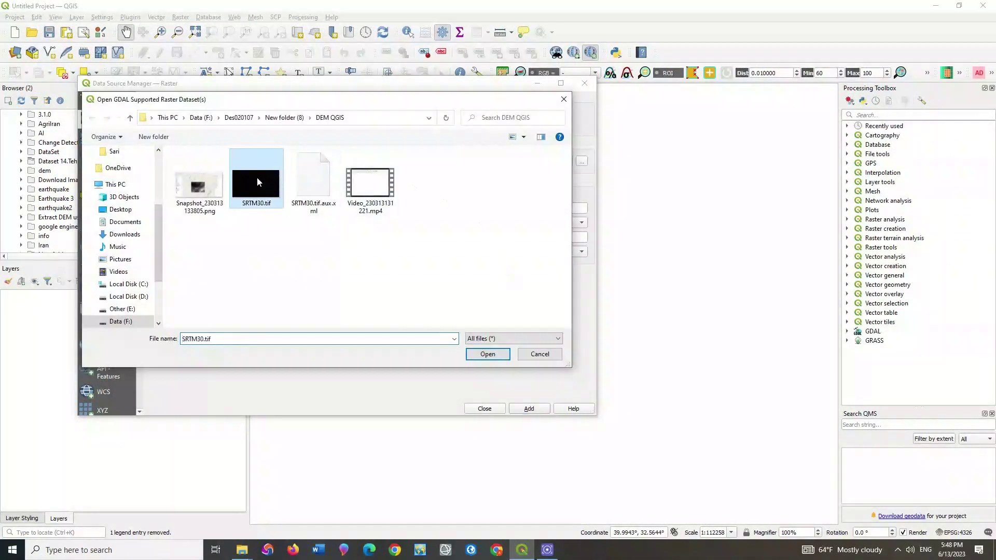
{"action": "left_click", "coordinate": [487, 354]}
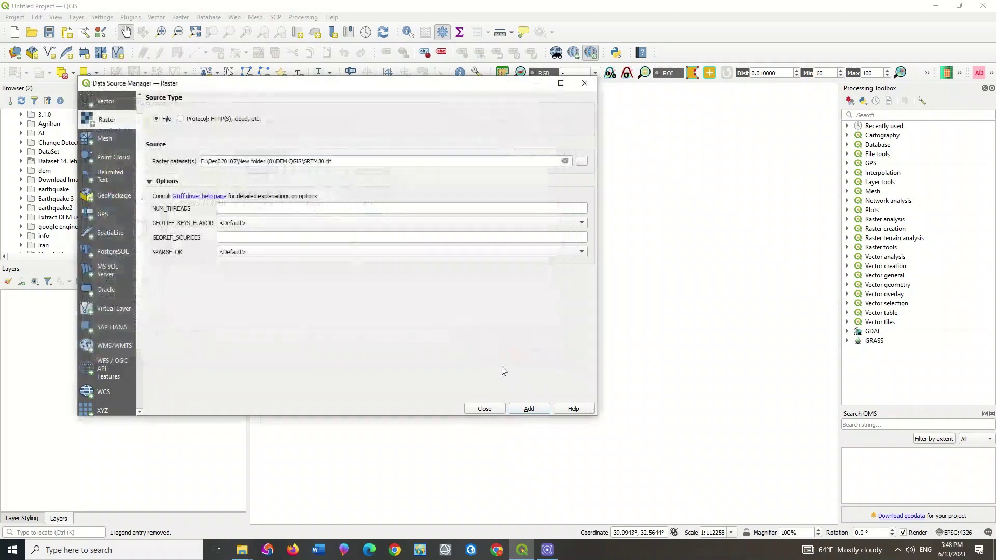
{"action": "left_click", "coordinate": [528, 410]}
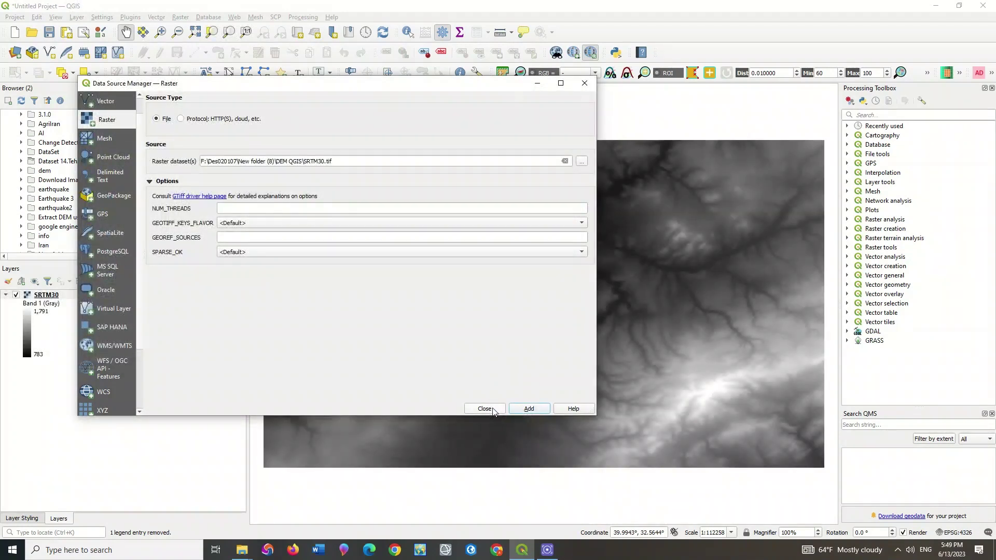
{"action": "left_click", "coordinate": [485, 409]}
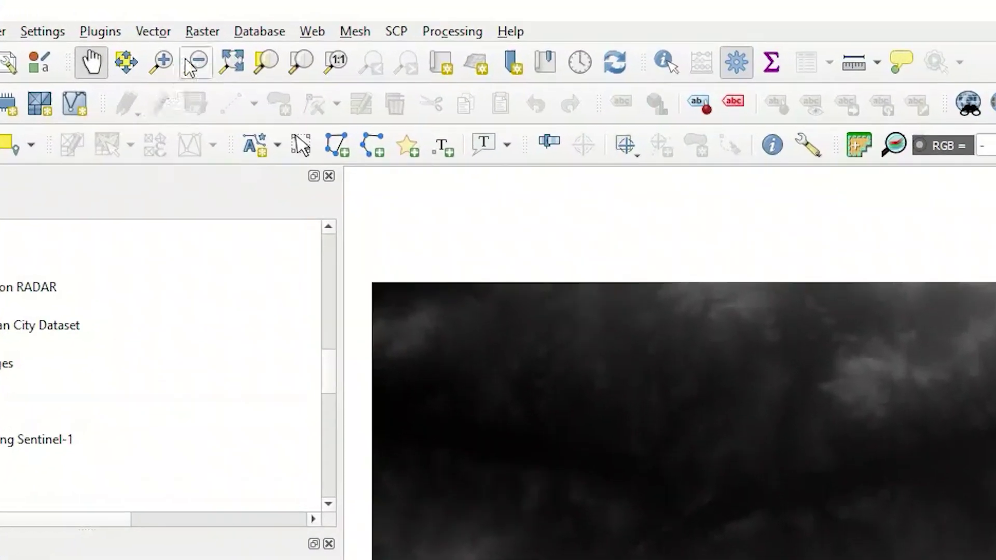
Run the GDAL Slope tool on SRTM30, Band 1 (Gray), and close it when finished
{"action": "left_click", "coordinate": [179, 18]}
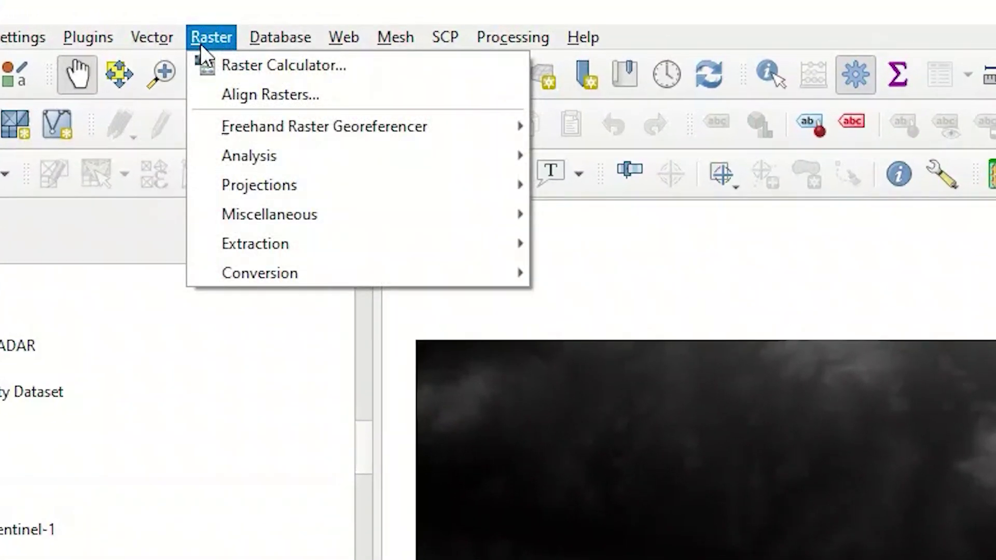
{"action": "mouse_move", "coordinate": [315, 161]}
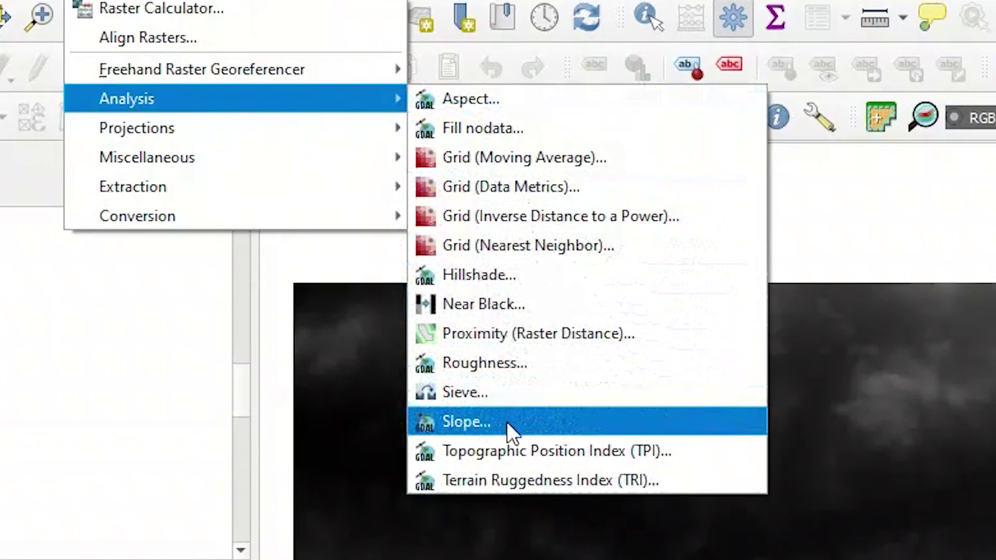
{"action": "left_click", "coordinate": [587, 415]}
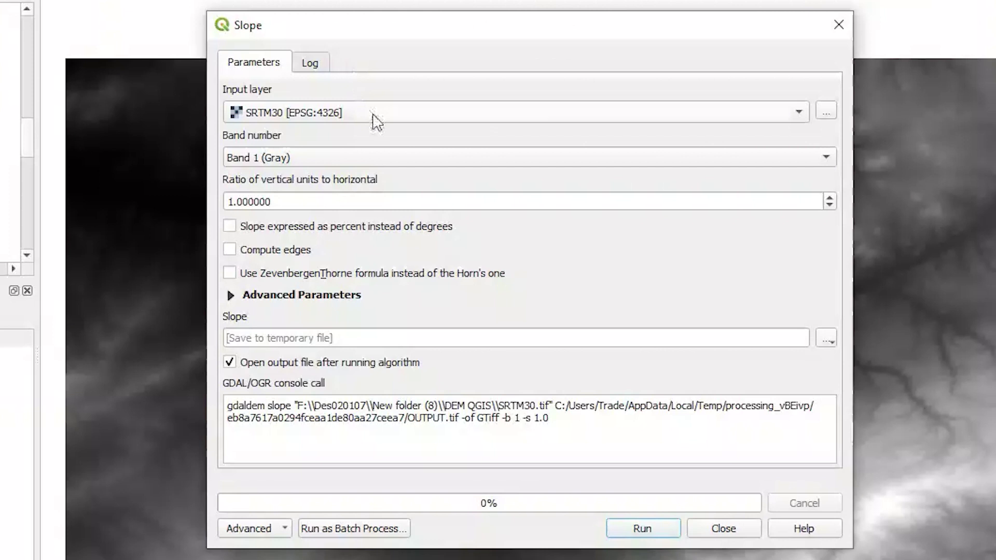
{"action": "left_click", "coordinate": [373, 116]}
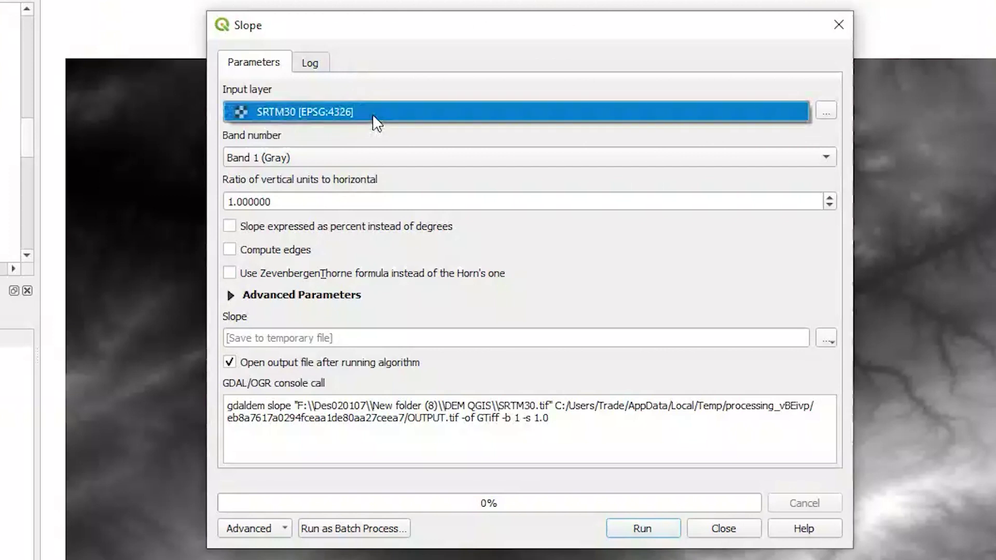
{"action": "left_click", "coordinate": [372, 115]}
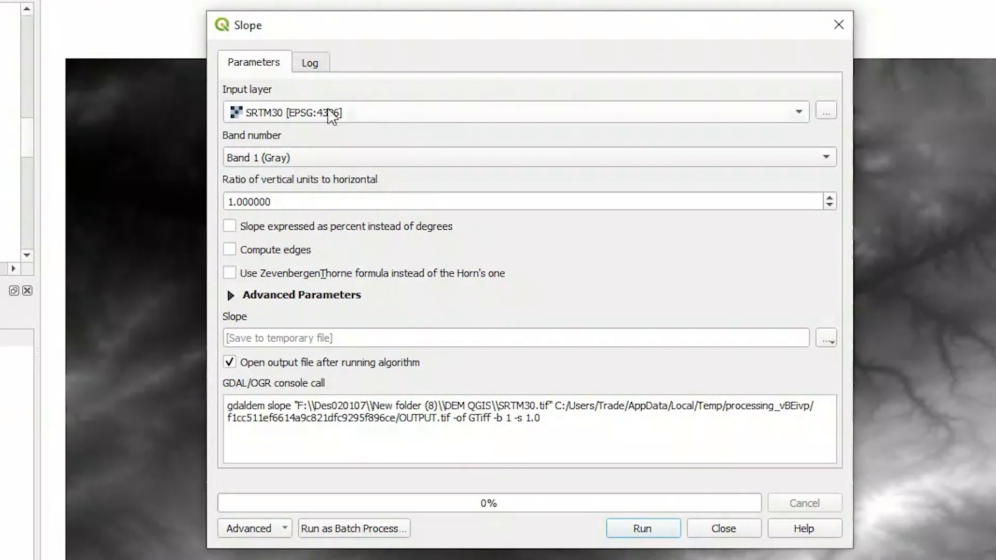
{"action": "left_click", "coordinate": [338, 150]}
{"action": "left_click", "coordinate": [337, 150]}
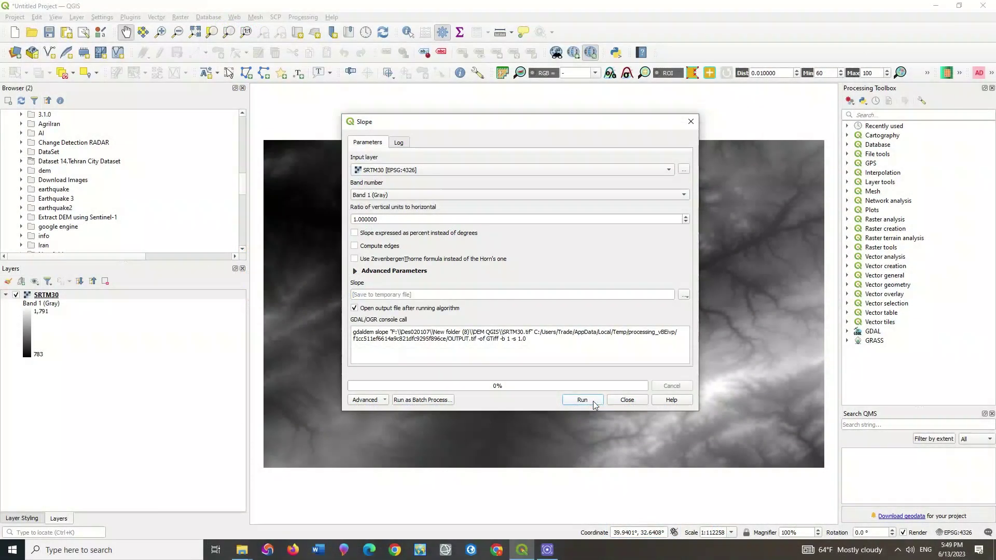
{"action": "left_click", "coordinate": [661, 530]}
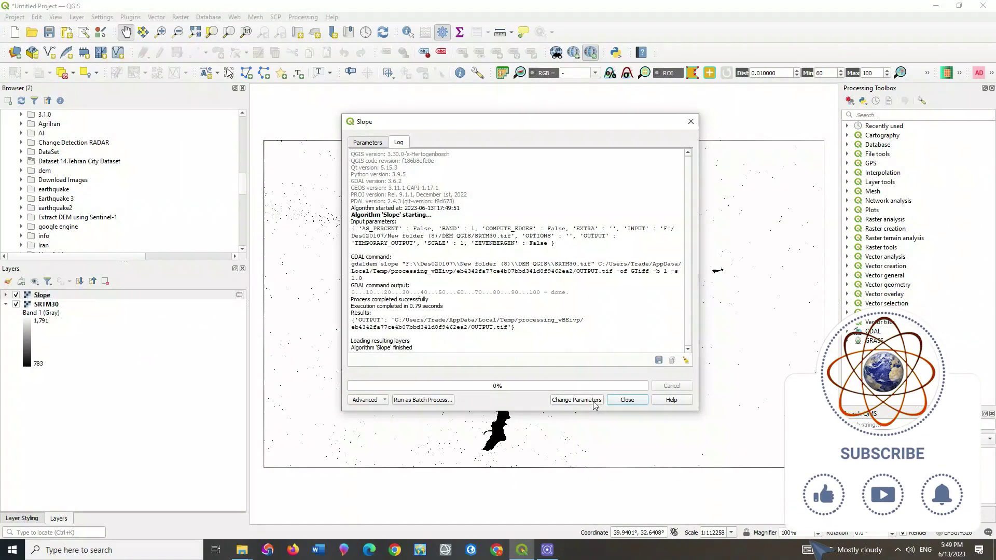
{"action": "left_click", "coordinate": [610, 402]}
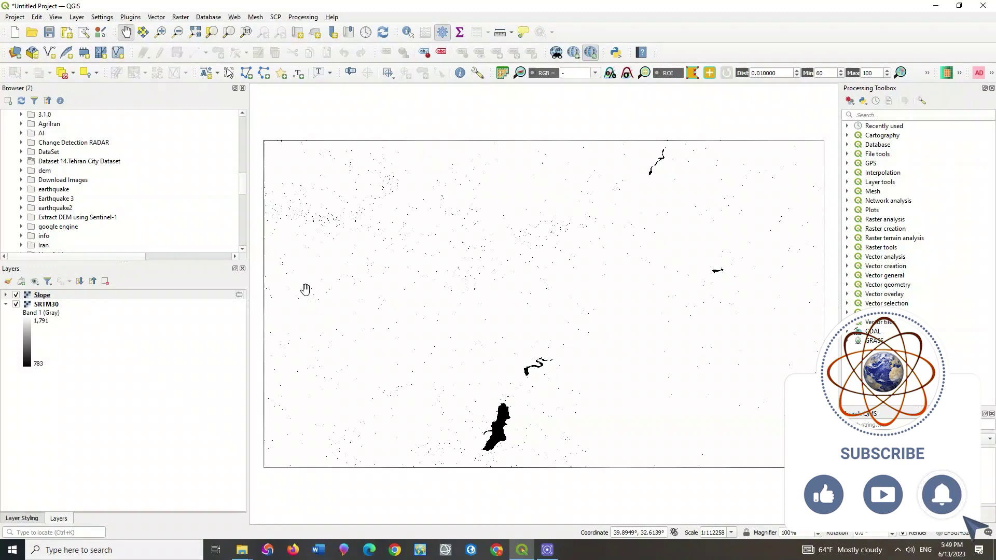
Expand the Slope layer's legend and select the Slope layer
{"action": "left_click", "coordinate": [6, 295]}
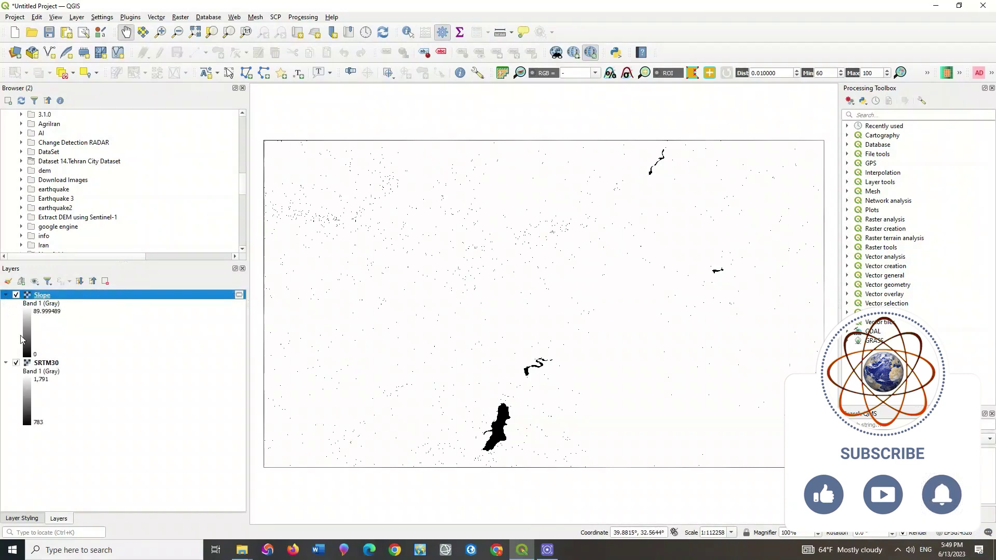
{"action": "left_click", "coordinate": [48, 316]}
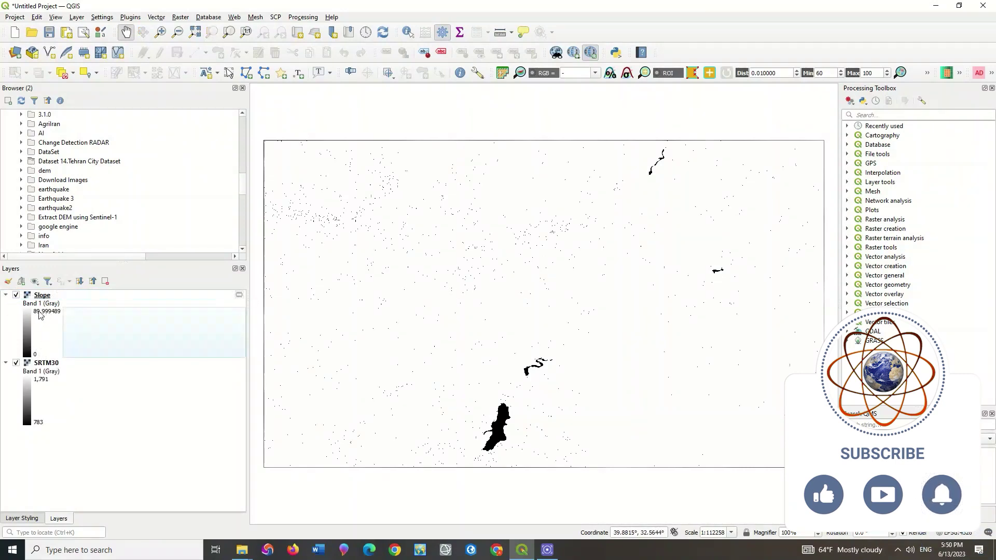
{"action": "left_click", "coordinate": [43, 296]}
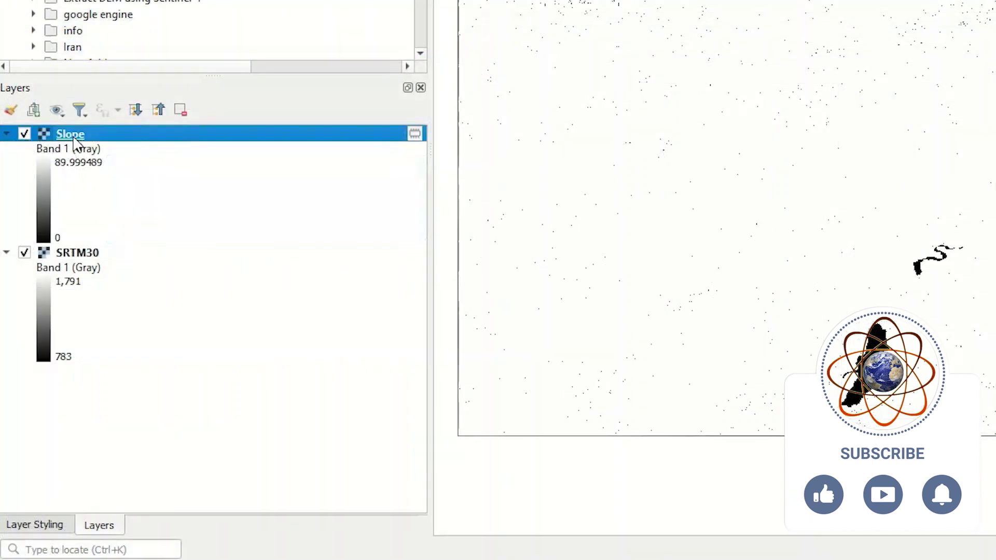
Switch the Slope layer's renderer to Paletted/Unique values on Band 1 (Gray)
{"action": "right_click", "coordinate": [44, 296]}
{"action": "left_click", "coordinate": [156, 491]}
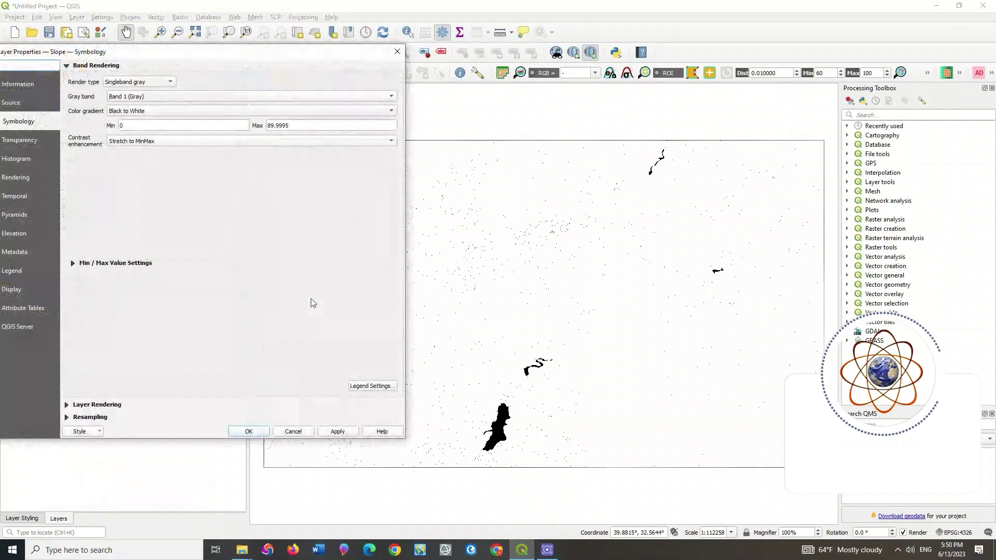
{"action": "left_click_drag", "start_coordinate": [171, 61], "coordinate": [219, 58]}
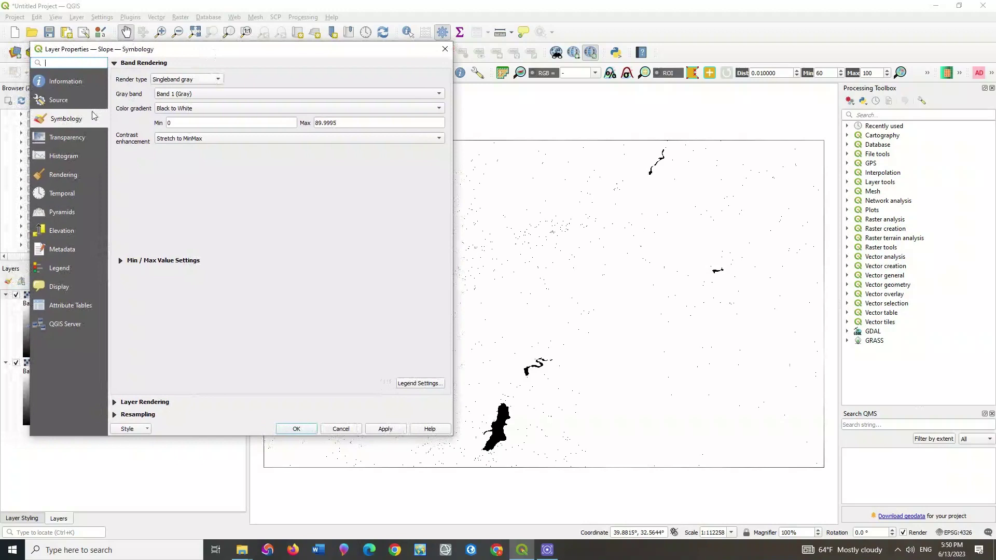
{"action": "left_click", "coordinate": [203, 84]}
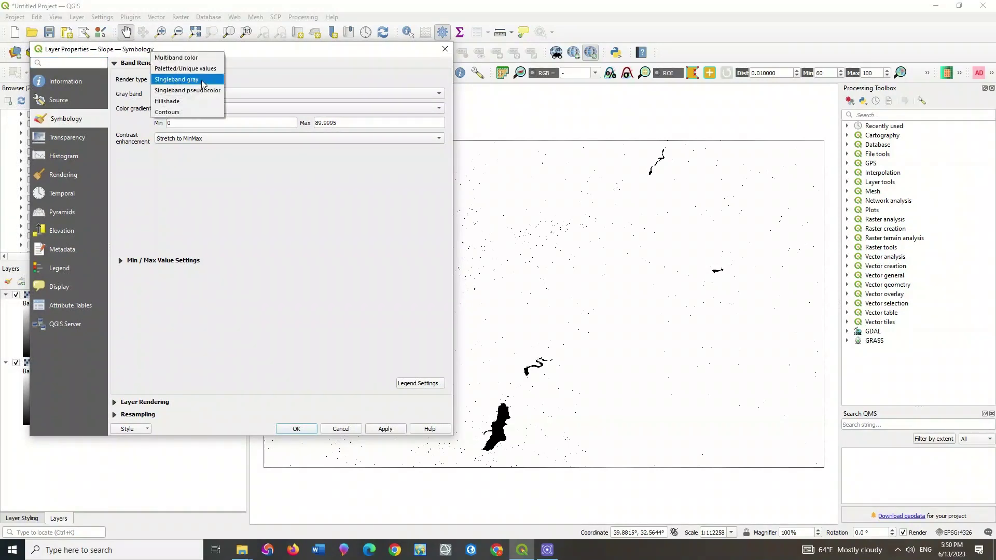
{"action": "left_click", "coordinate": [197, 68]}
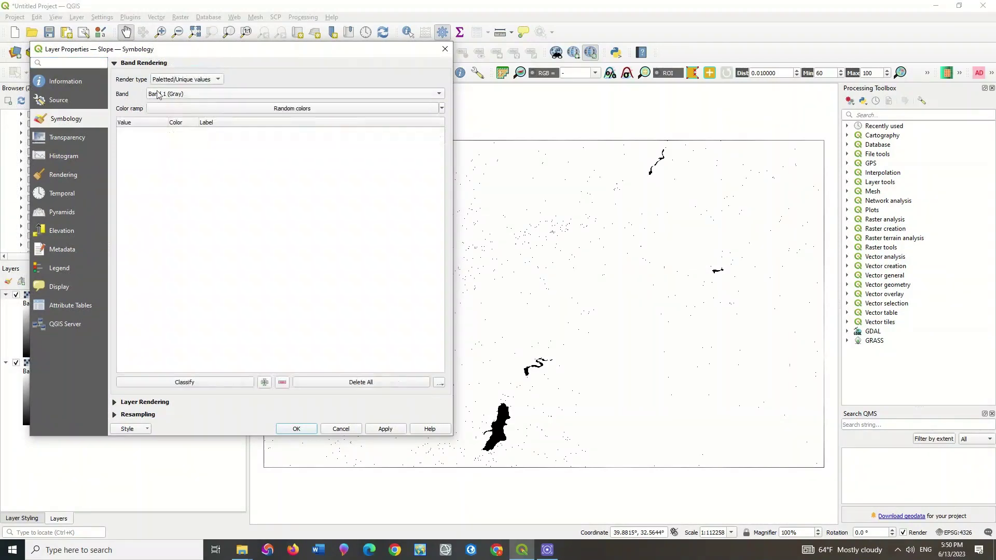
{"action": "left_click", "coordinate": [168, 97]}
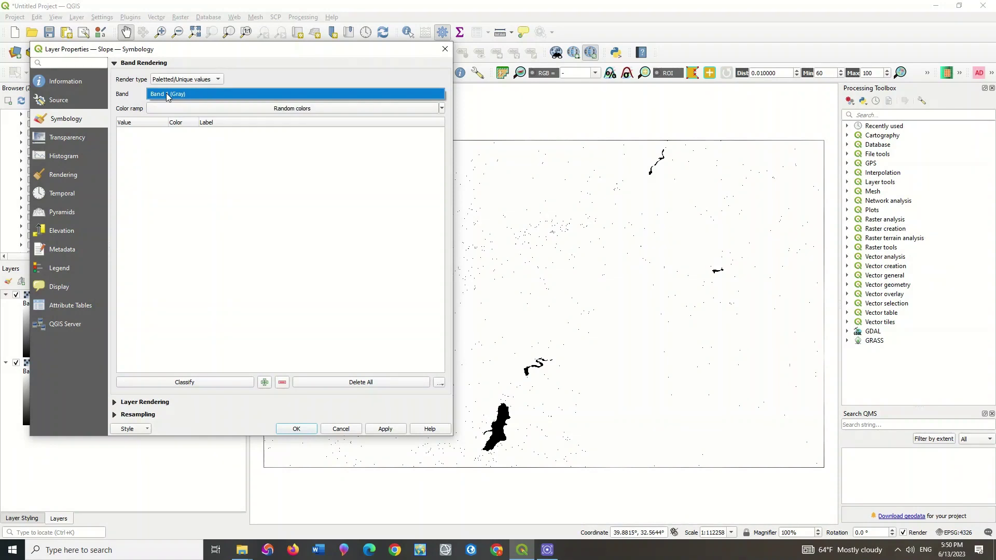
{"action": "left_click", "coordinate": [167, 95]}
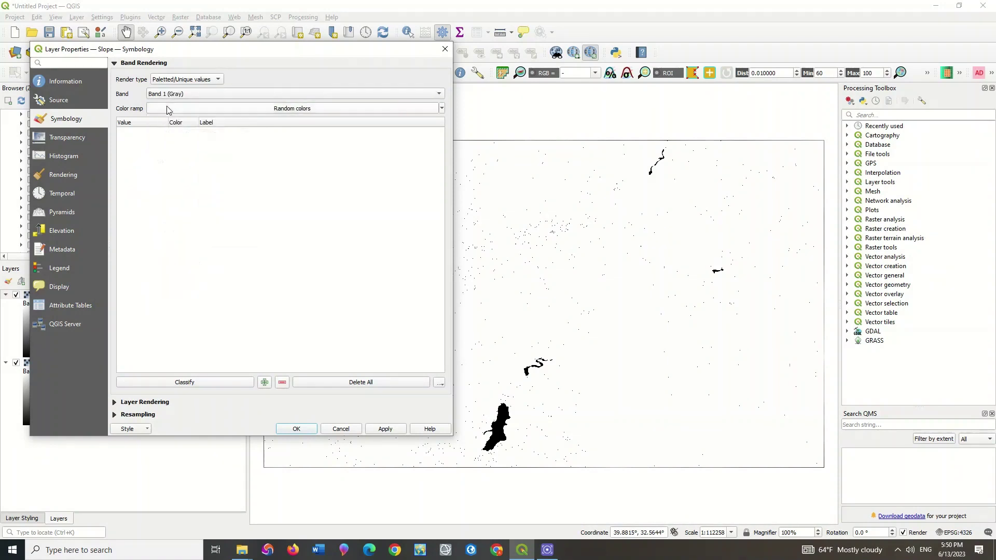
Classify the Slope values with the Magma colour ramp and apply the style
{"action": "left_click", "coordinate": [169, 109]}
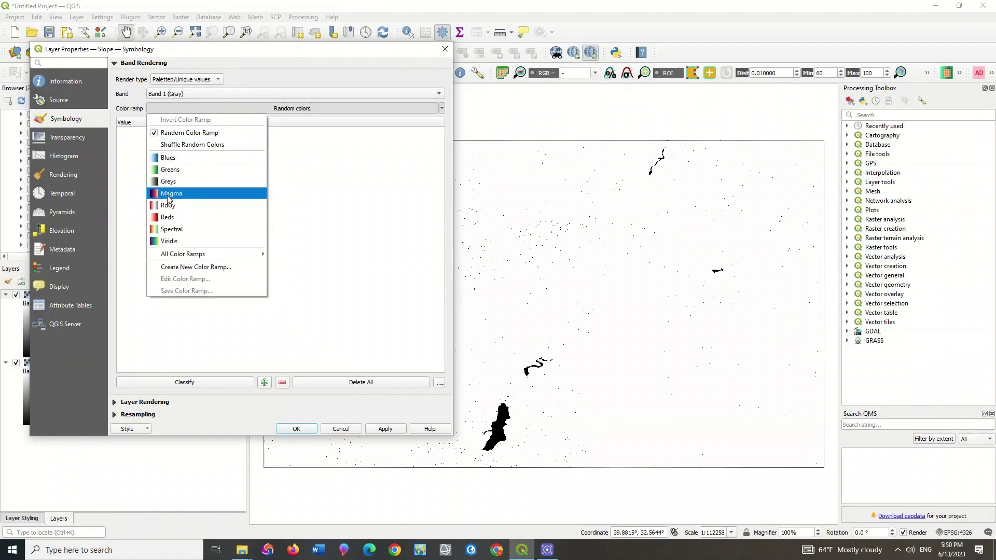
{"action": "left_click", "coordinate": [167, 193]}
{"action": "left_click", "coordinate": [193, 383]}
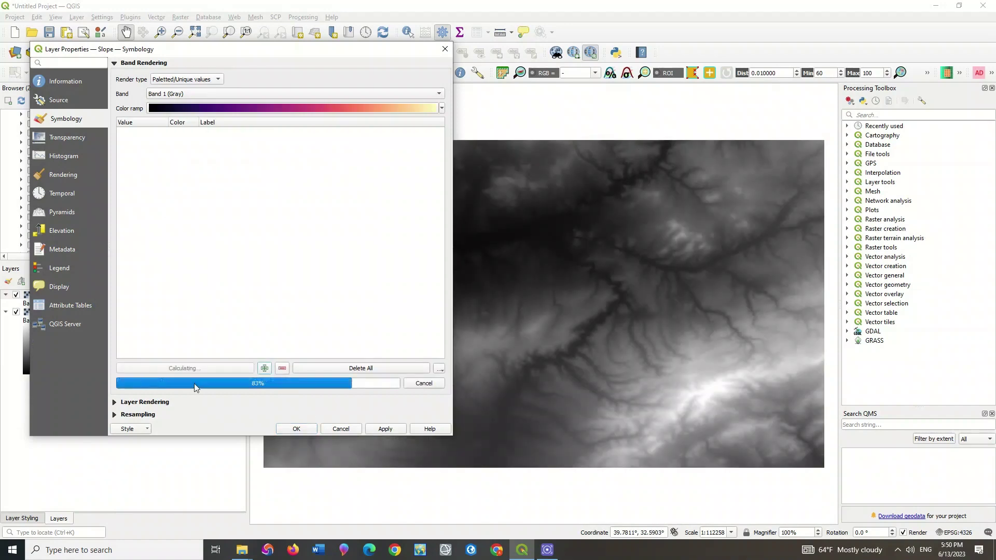
{"action": "left_click", "coordinate": [386, 429]}
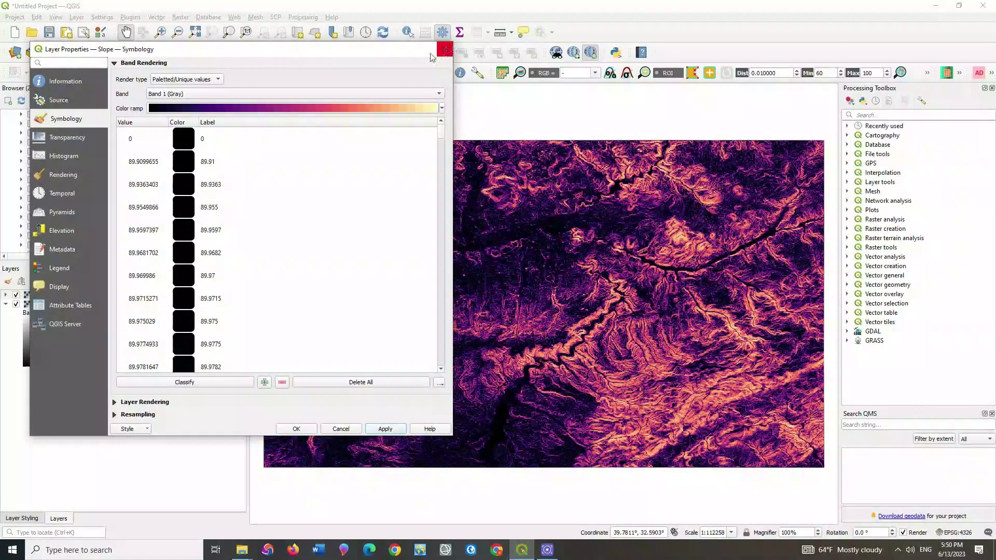
{"action": "left_click", "coordinate": [303, 428]}
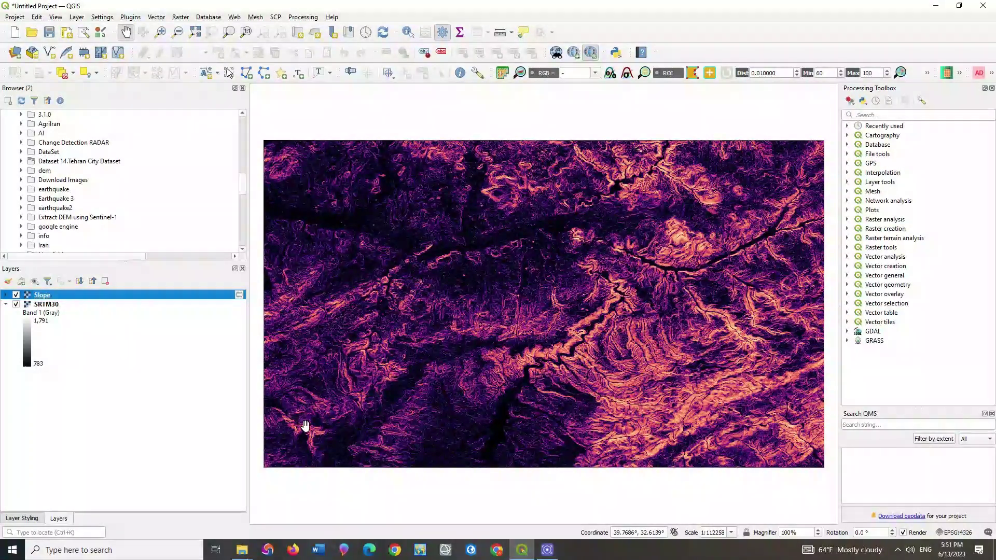
Reclassify the Slope layer's palette using the Spectral colour ramp and apply
{"action": "right_click", "coordinate": [63, 294]}
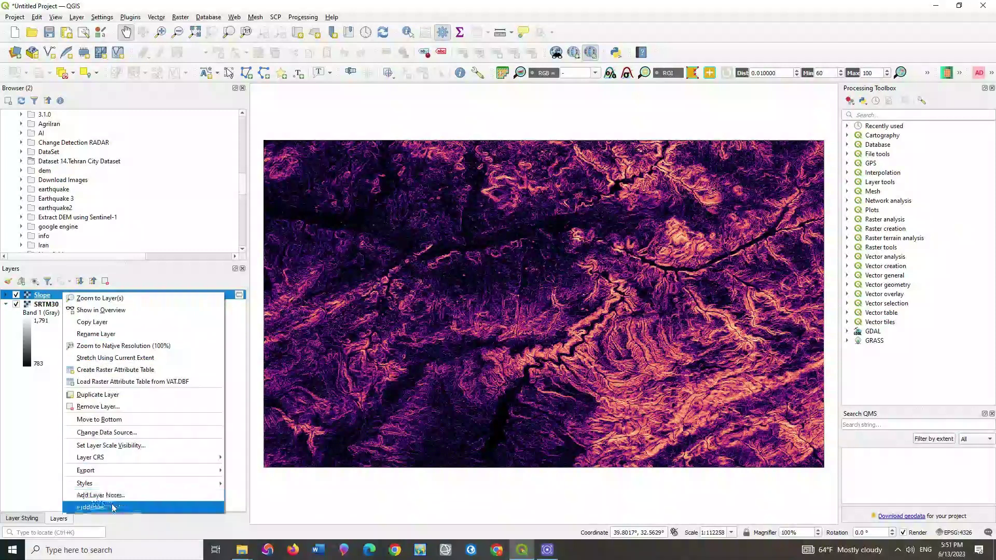
{"action": "left_click", "coordinate": [93, 507]}
{"action": "left_click", "coordinate": [216, 109]}
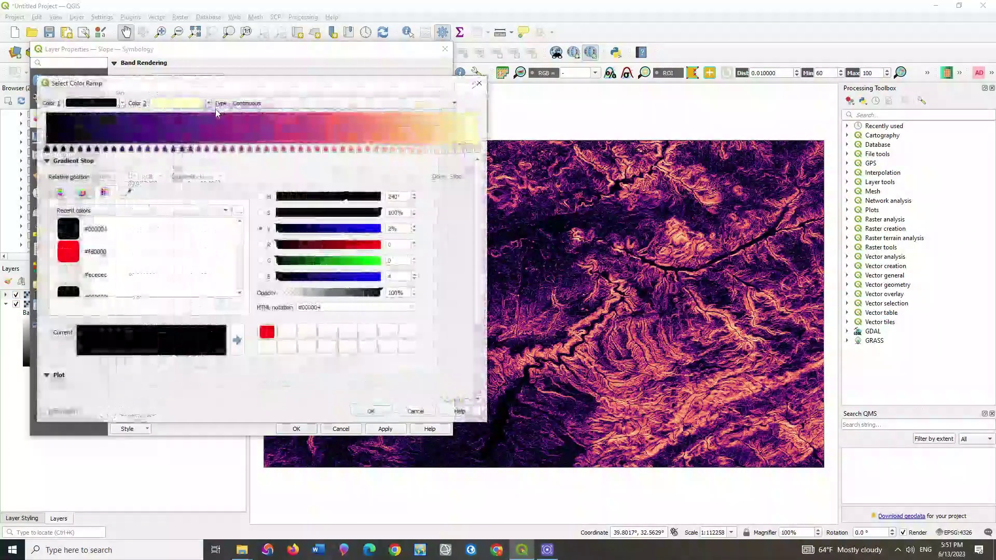
{"action": "left_click", "coordinate": [474, 85]}
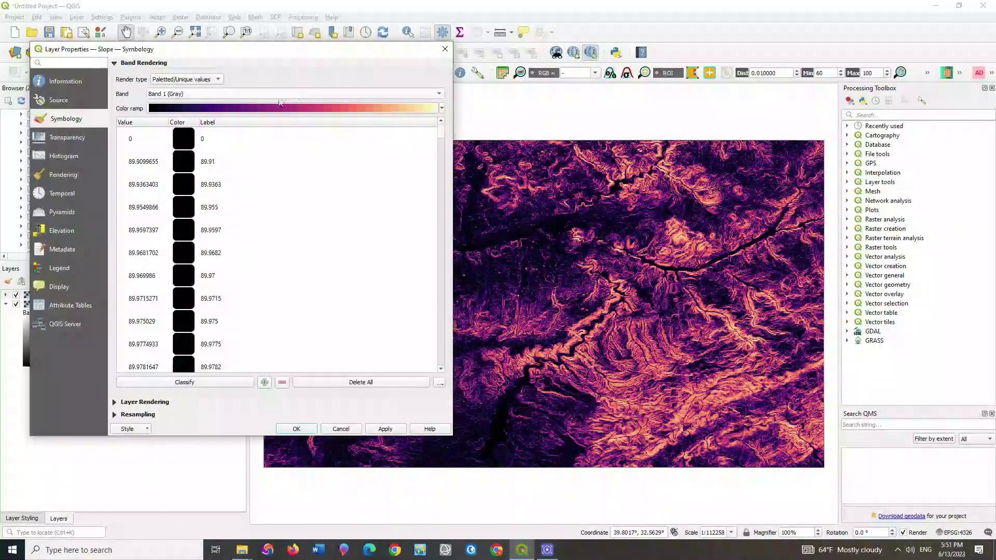
{"action": "left_click", "coordinate": [442, 108]}
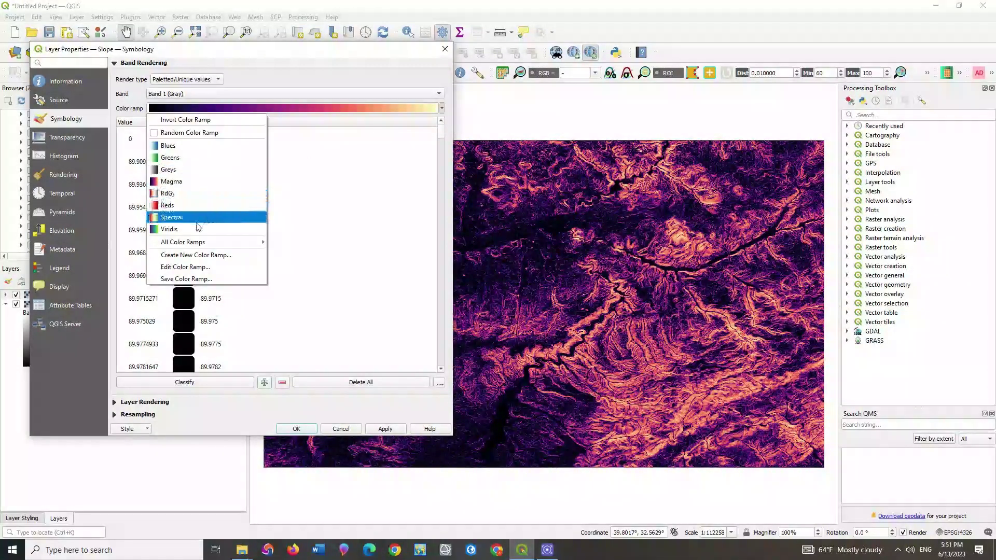
{"action": "left_click", "coordinate": [193, 218]}
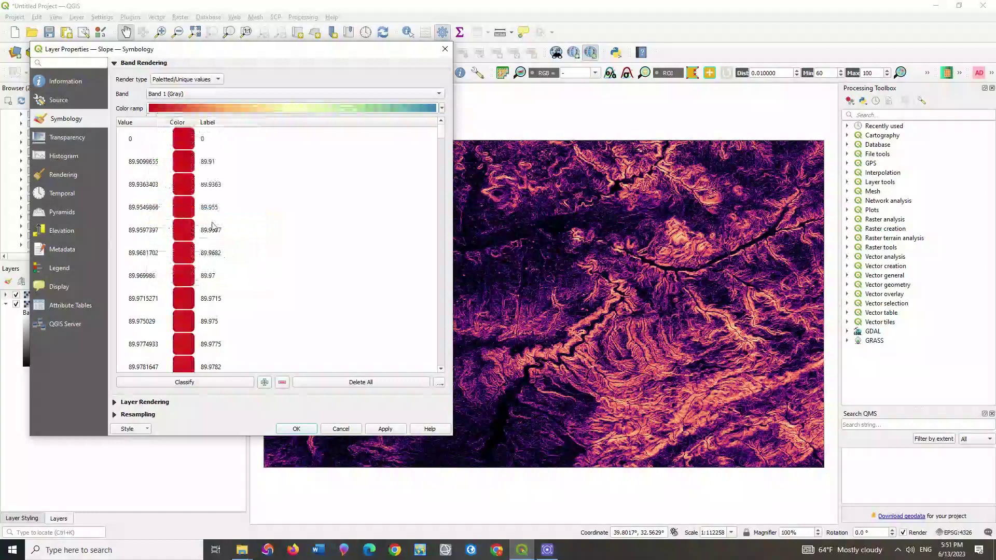
{"action": "left_click", "coordinate": [207, 382]}
{"action": "left_click", "coordinate": [291, 430]}
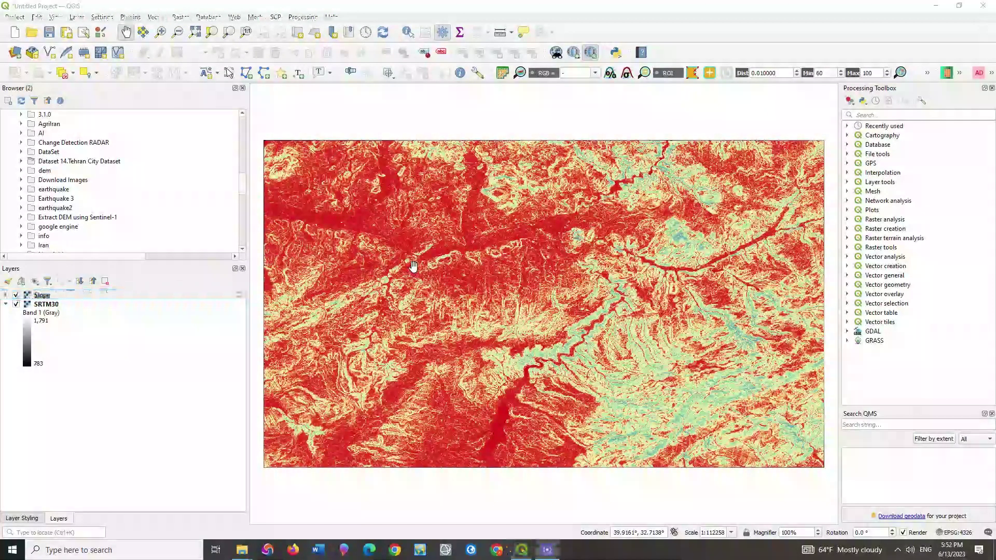
Hide the Slope layer, collapse the SRTM30 legend and select SRTM30
{"action": "left_click", "coordinate": [16, 295]}
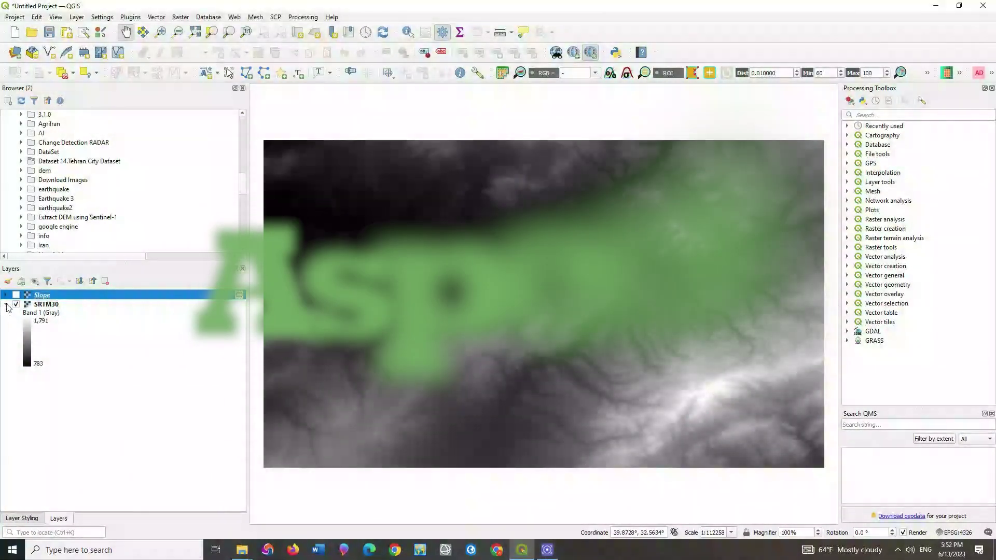
{"action": "left_click", "coordinate": [7, 305]}
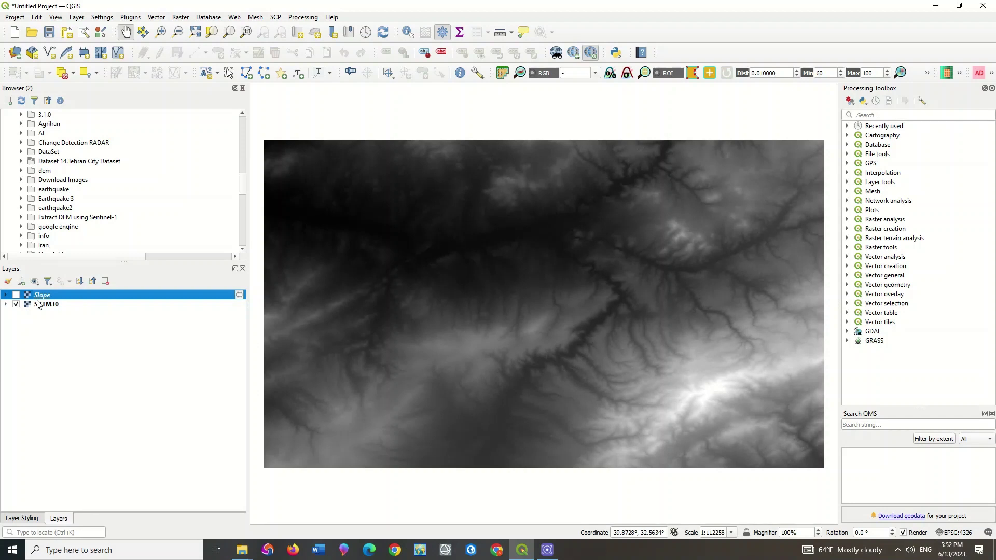
{"action": "left_click", "coordinate": [39, 304]}
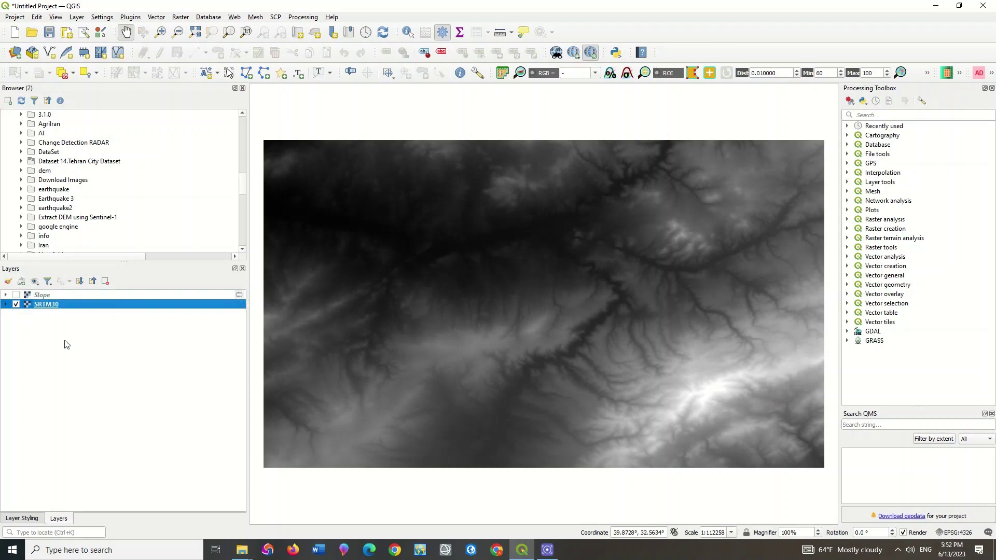
Open the GDAL Aspect tool from Raster > Analysis and move its window into view
{"action": "left_click", "coordinate": [180, 17]}
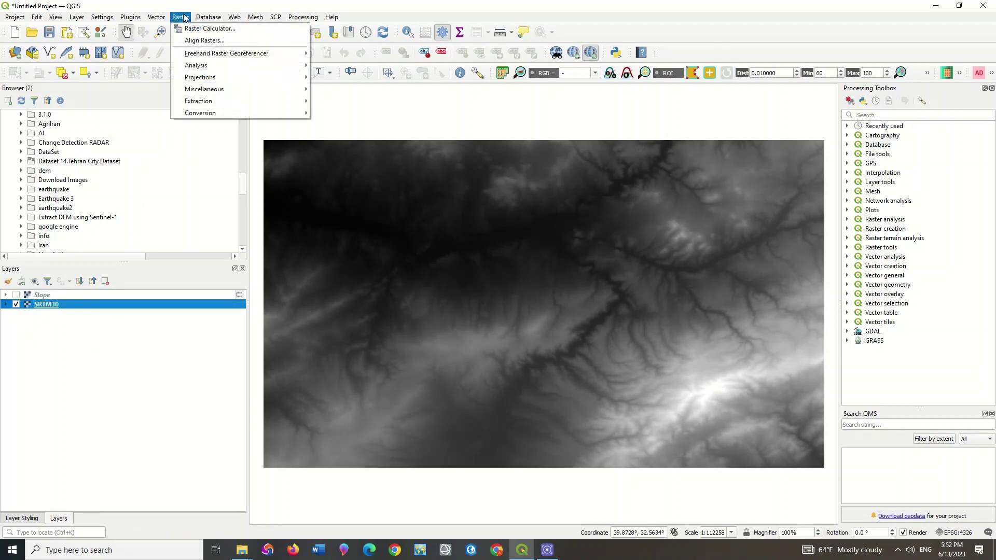
{"action": "mouse_move", "coordinate": [212, 66]}
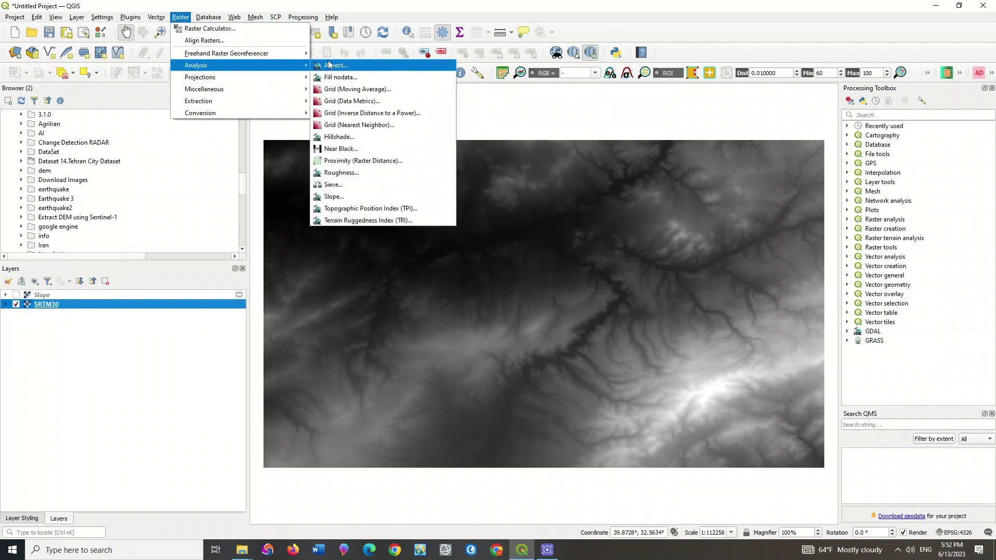
{"action": "left_click", "coordinate": [365, 68]}
{"action": "left_click_drag", "start_coordinate": [443, 127], "coordinate": [362, 117]}
Run Aspect on SRTM30, Band 1 (Gray), with a temporary output layer
{"action": "left_click", "coordinate": [338, 164]}
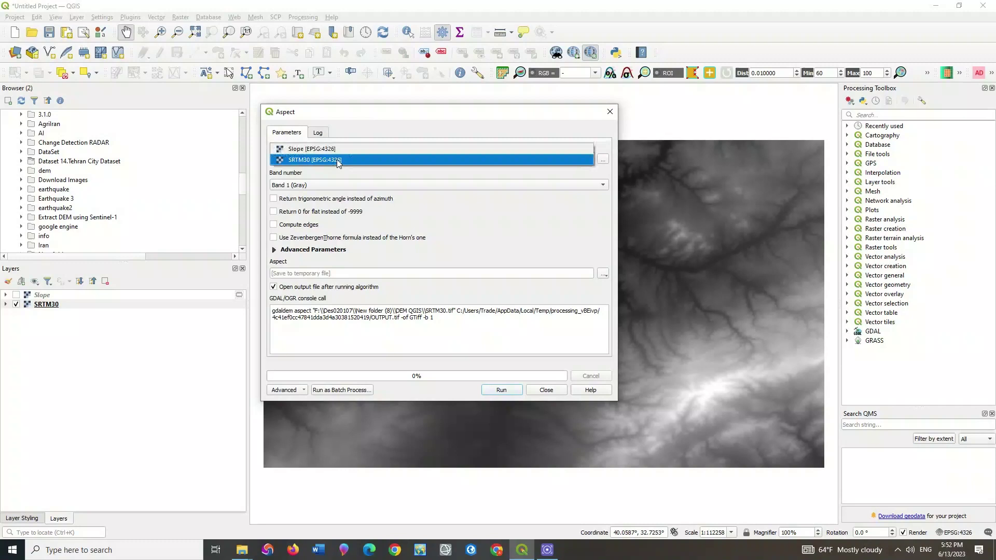
{"action": "left_click", "coordinate": [340, 161]}
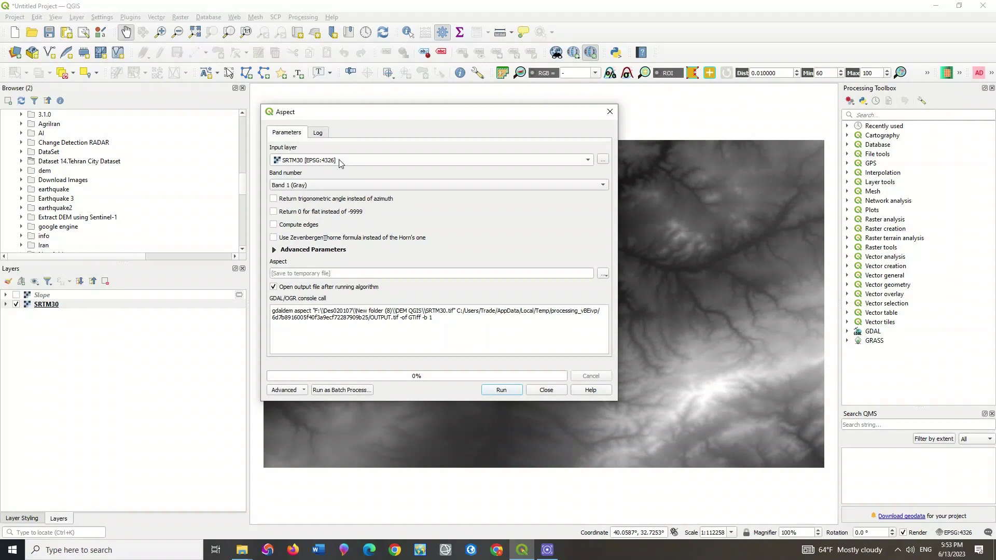
{"action": "left_click", "coordinate": [336, 186]}
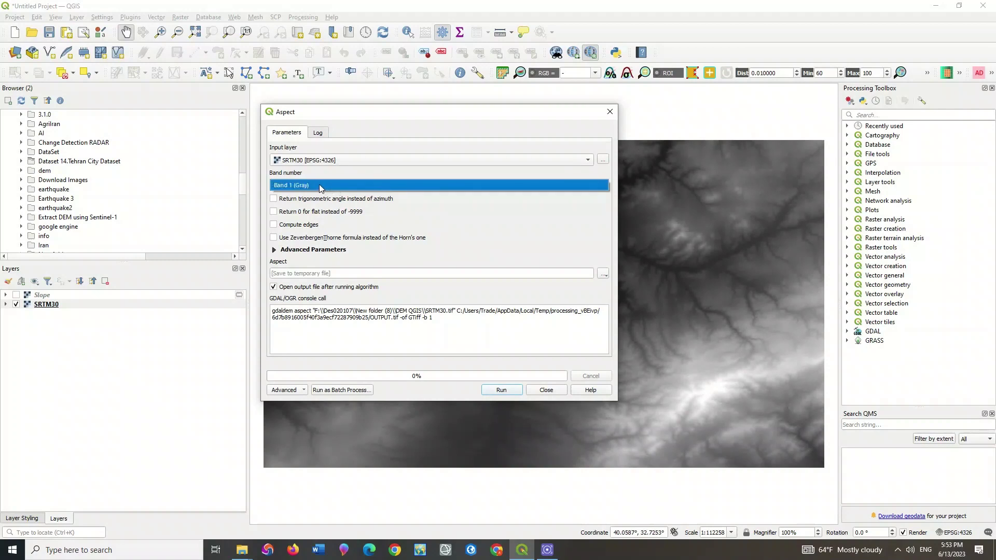
{"action": "left_click", "coordinate": [321, 186]}
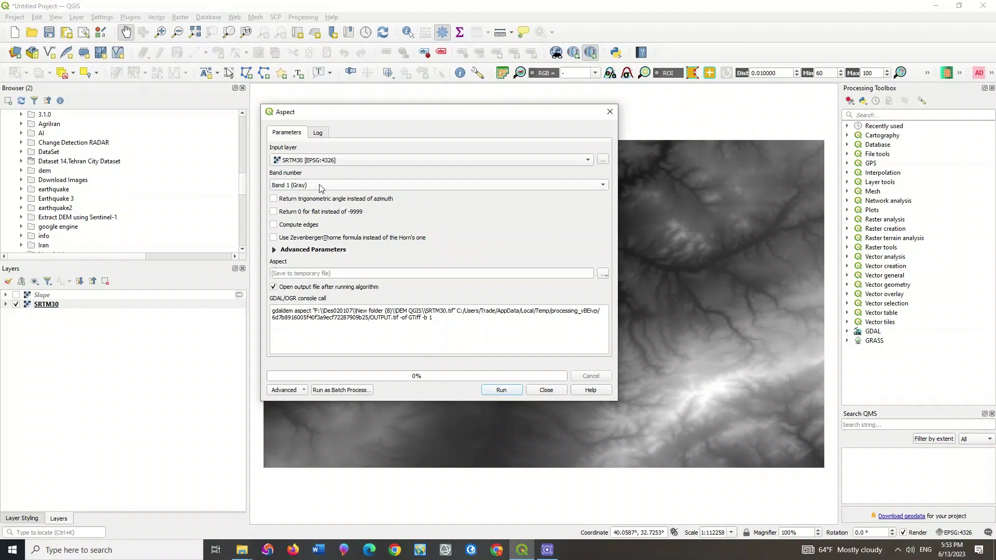
{"action": "left_click", "coordinate": [320, 274]}
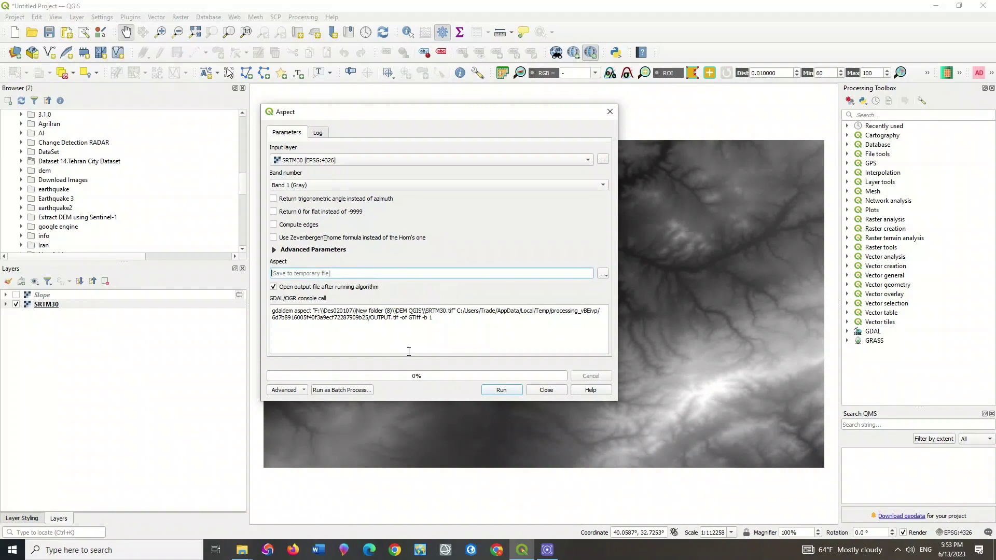
{"action": "left_click", "coordinate": [501, 390]}
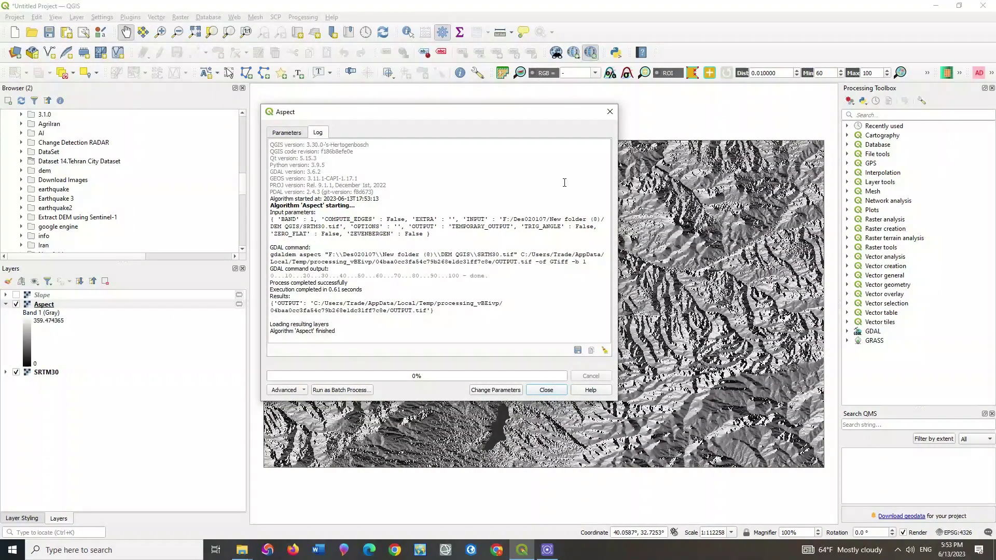
Close the Aspect tool and zoom and pan around the new aspect raster
{"action": "left_click", "coordinate": [610, 111]}
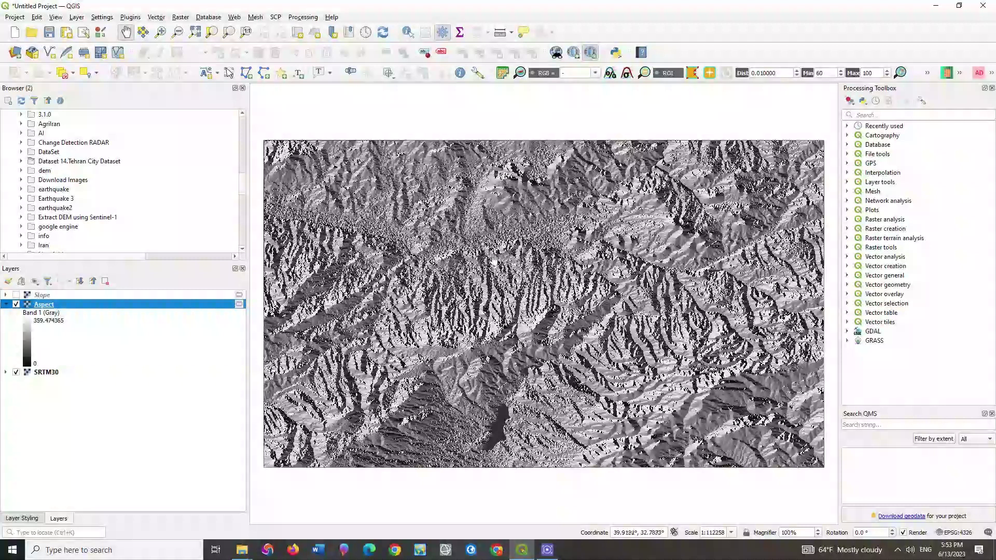
{"action": "scroll", "coordinate": [494, 266], "scroll_direction": "up", "scroll_amount": 5}
{"action": "scroll", "coordinate": [493, 254], "scroll_direction": "down", "scroll_amount": 3}
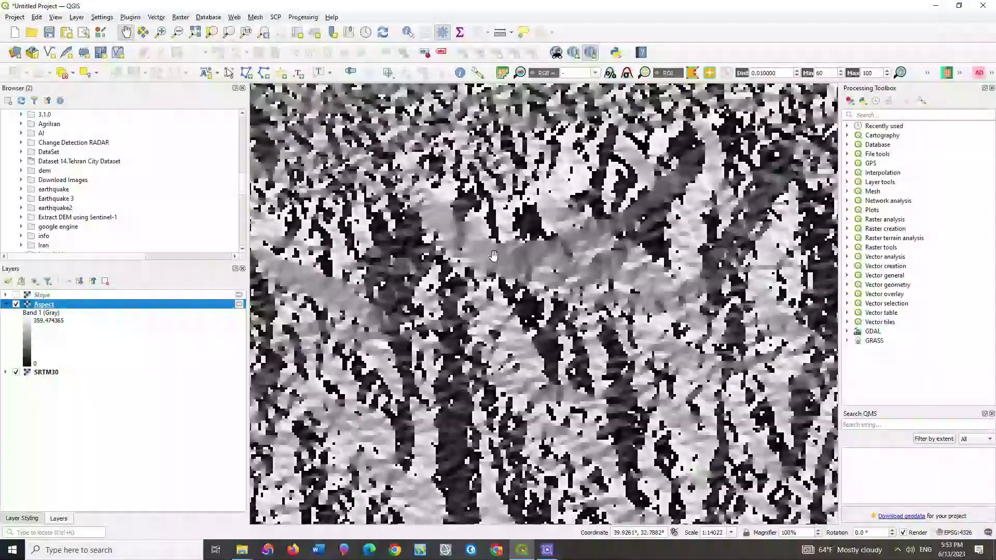
{"action": "left_click_drag", "start_coordinate": [493, 255], "coordinate": [594, 277]}
{"action": "scroll", "coordinate": [595, 278], "scroll_direction": "down", "scroll_amount": 1}
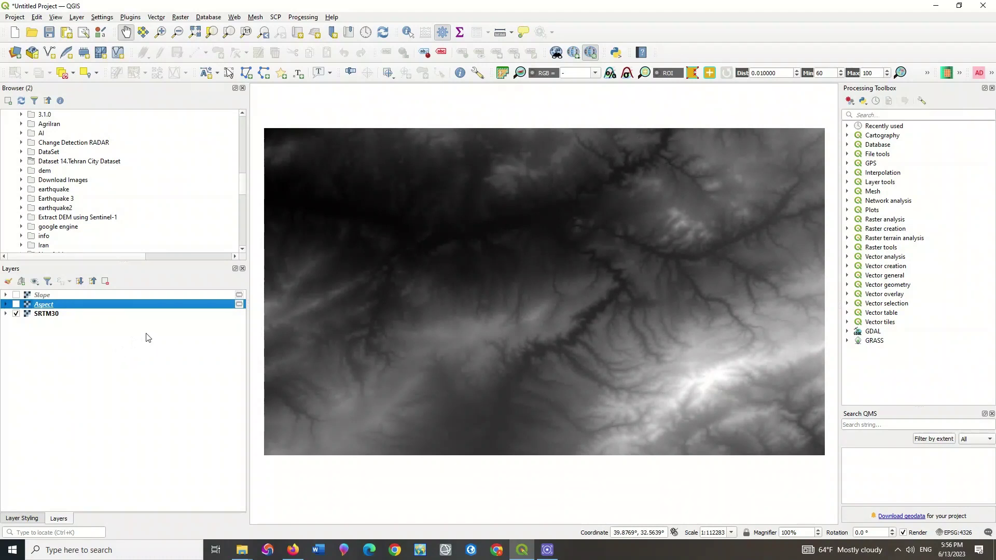
Open Hillshade with SRTM30 as input, keeping Z factor 1, azimuth 315, altitude 45
{"action": "left_click", "coordinate": [177, 19]}
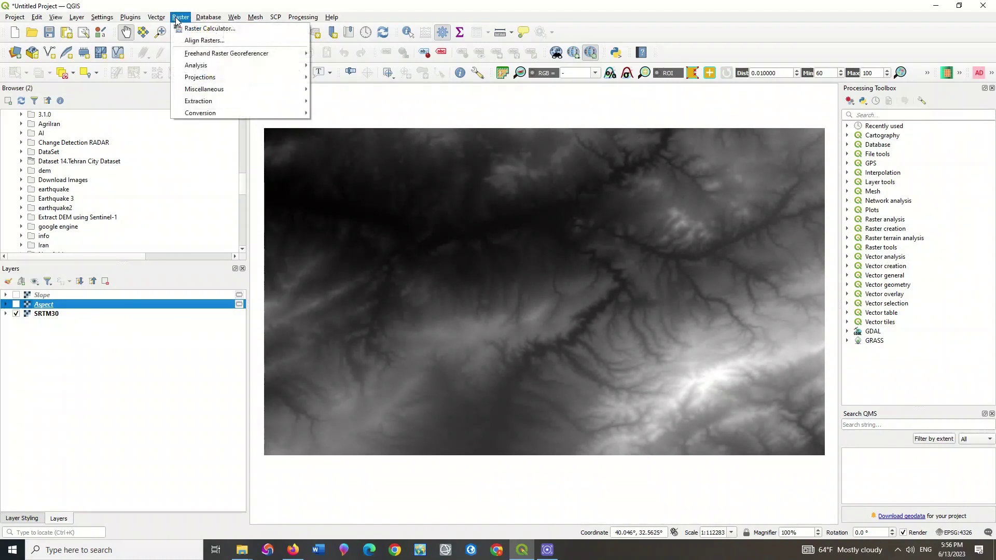
{"action": "mouse_move", "coordinate": [210, 65]}
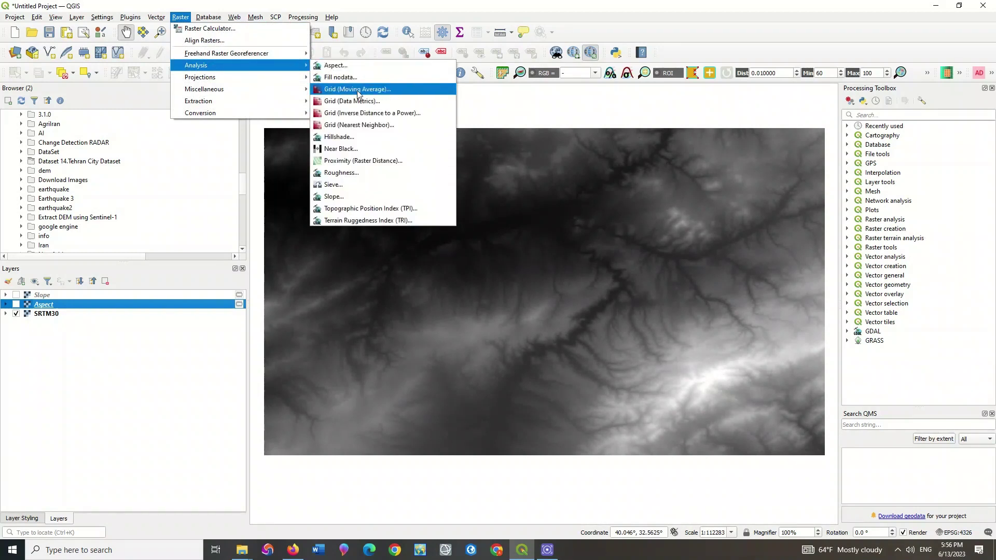
{"action": "left_click", "coordinate": [406, 135]}
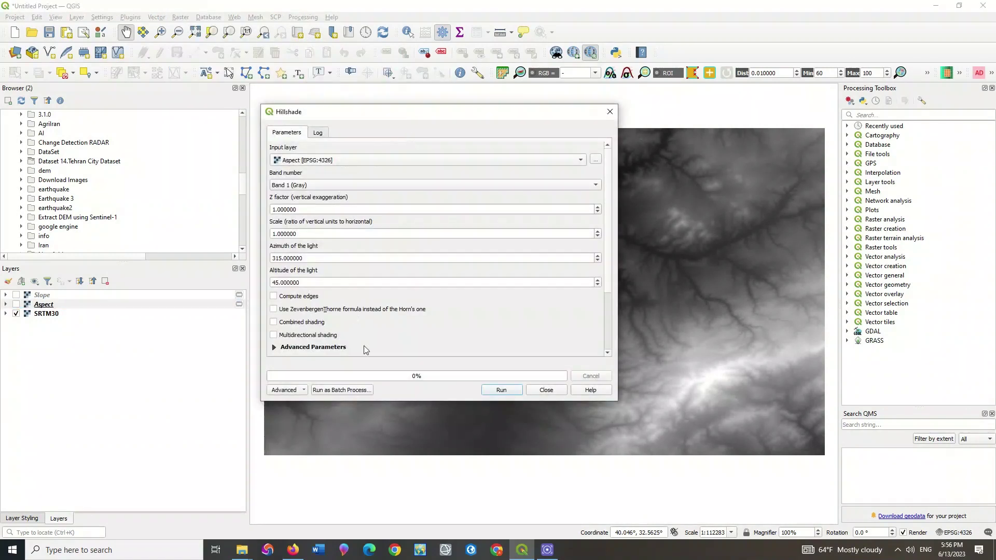
{"action": "left_click", "coordinate": [325, 161]}
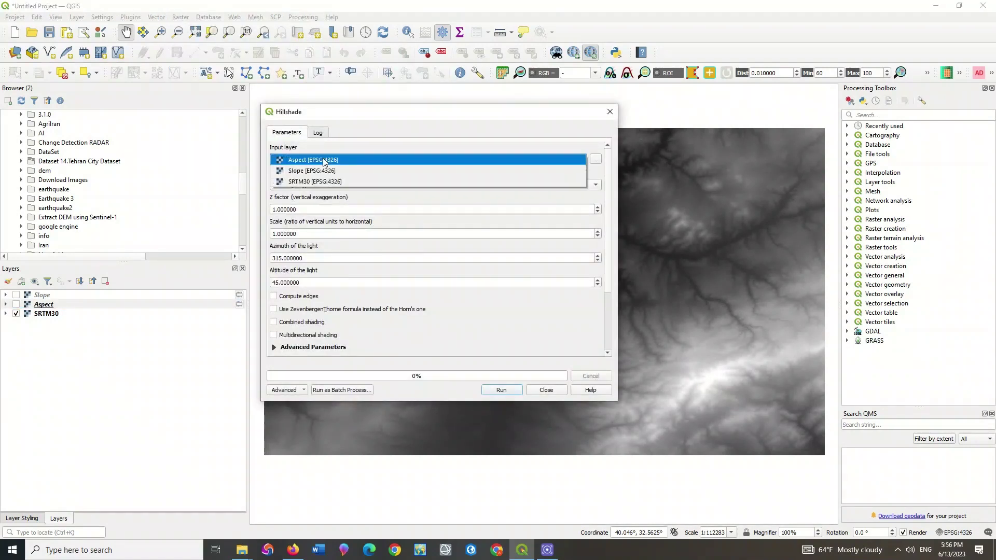
{"action": "left_click", "coordinate": [350, 183]}
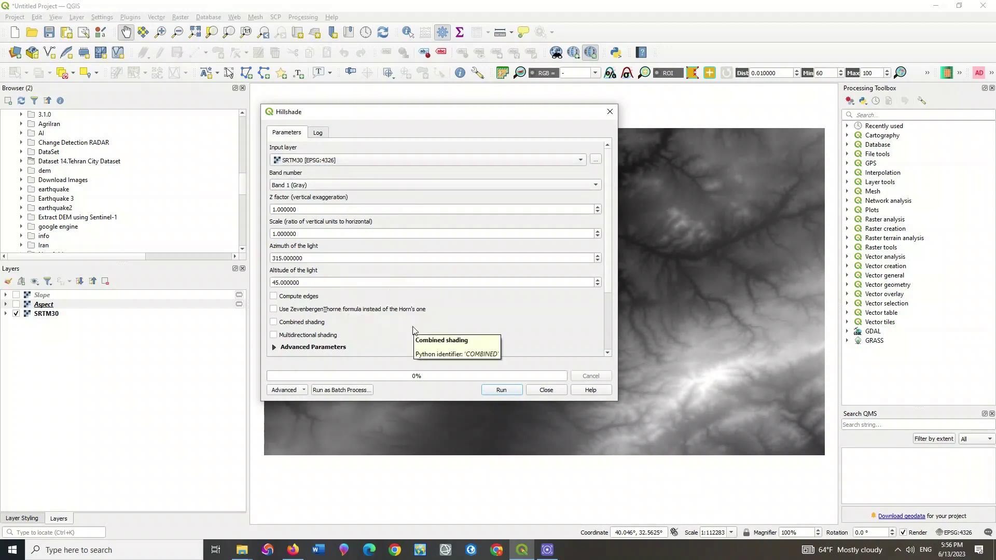
{"action": "scroll", "coordinate": [413, 330], "scroll_direction": "down", "scroll_amount": 3}
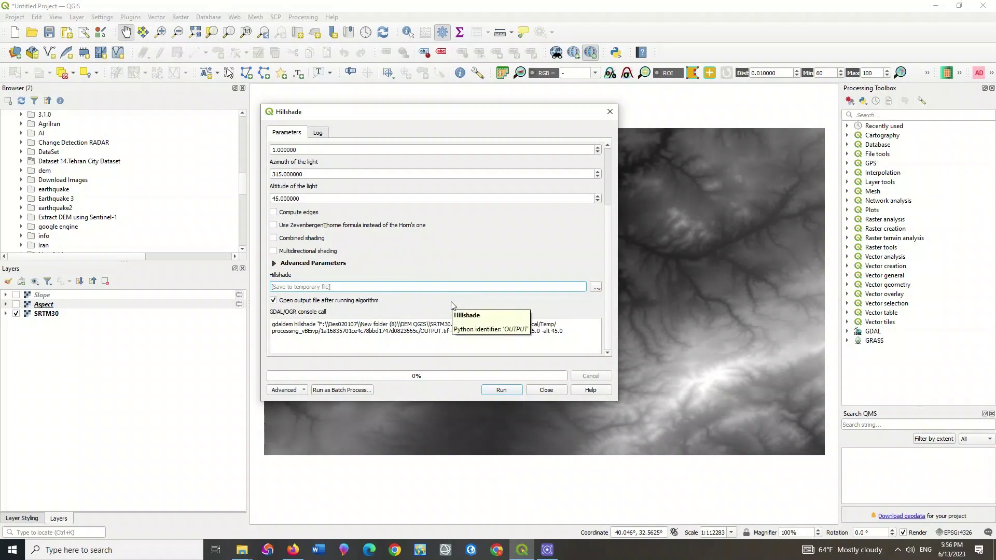
{"action": "scroll", "coordinate": [450, 302], "scroll_direction": "up", "scroll_amount": 4}
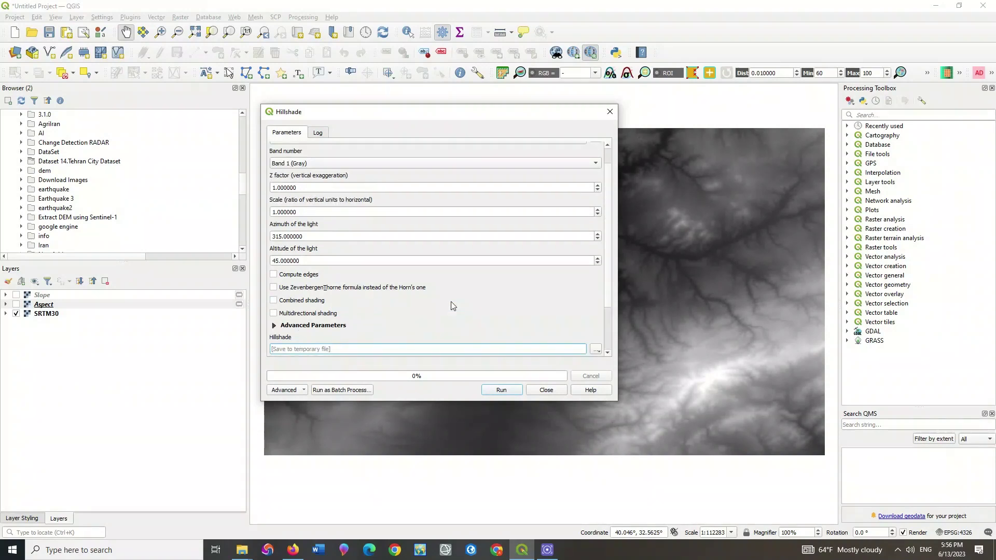
{"action": "left_click", "coordinate": [308, 208]}
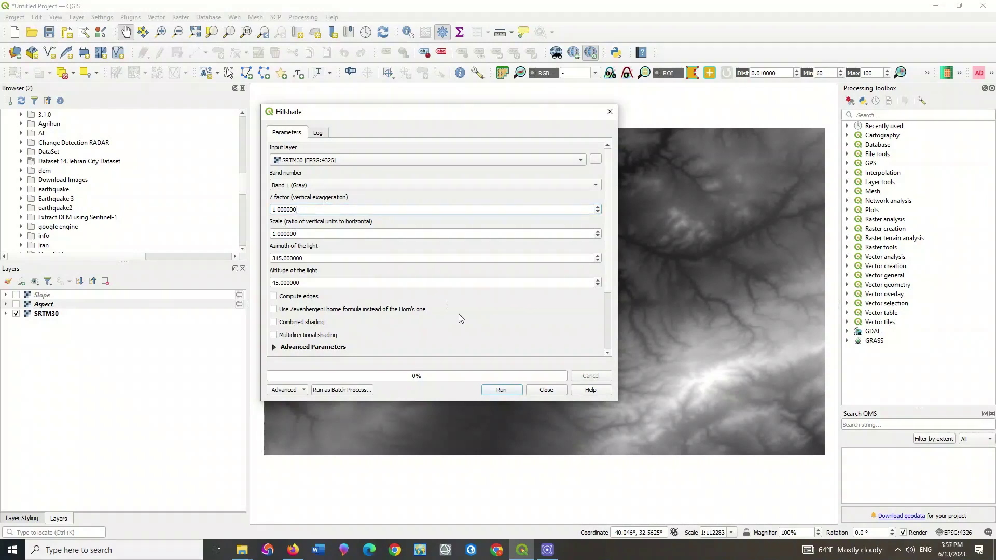
Run the hillshade, inspect the shaded relief, and collapse the Hillshade legend
{"action": "left_click", "coordinate": [499, 390]}
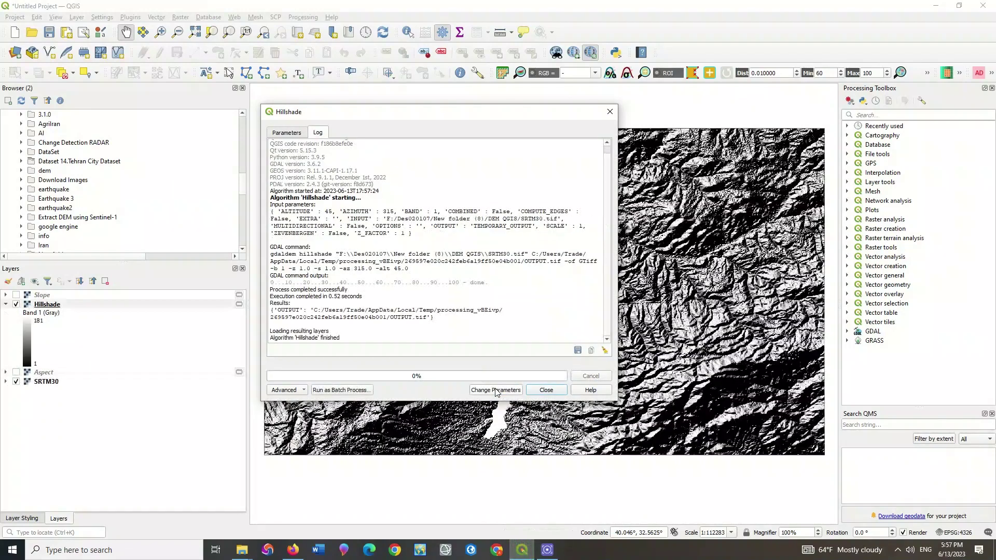
{"action": "left_click", "coordinate": [610, 112]}
{"action": "scroll", "coordinate": [537, 306], "scroll_direction": "up", "scroll_amount": 3}
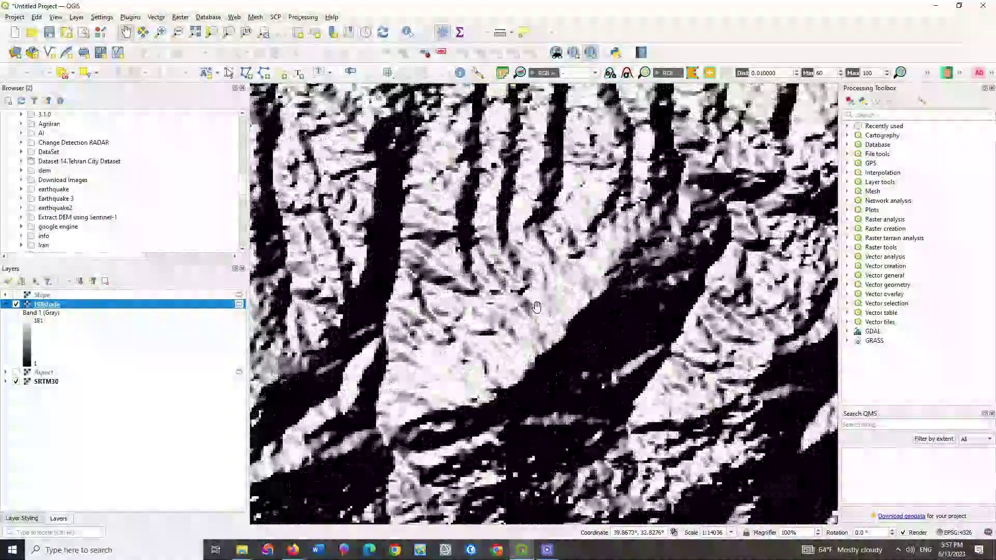
{"action": "scroll", "coordinate": [537, 306], "scroll_direction": "down", "scroll_amount": 1}
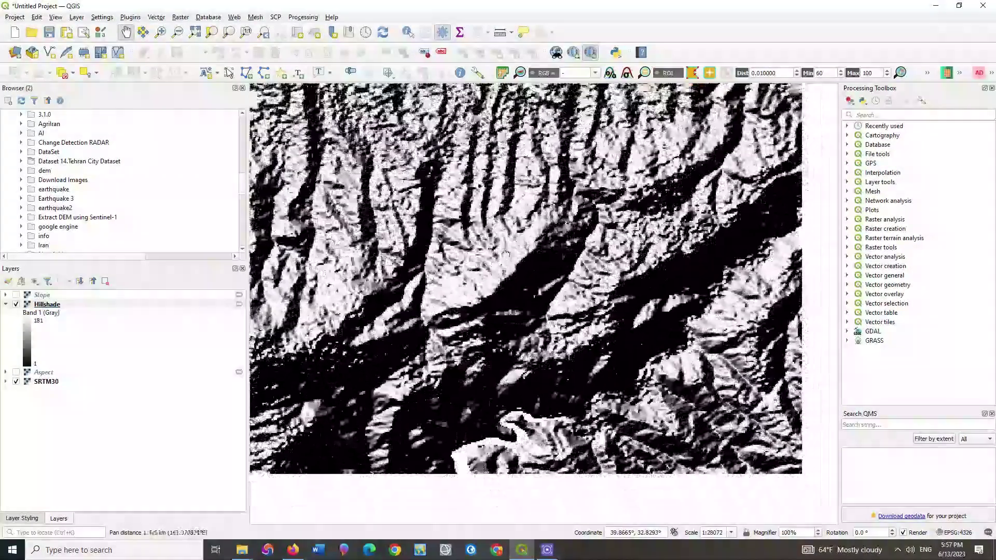
{"action": "left_click_drag", "start_coordinate": [506, 258], "coordinate": [497, 236]}
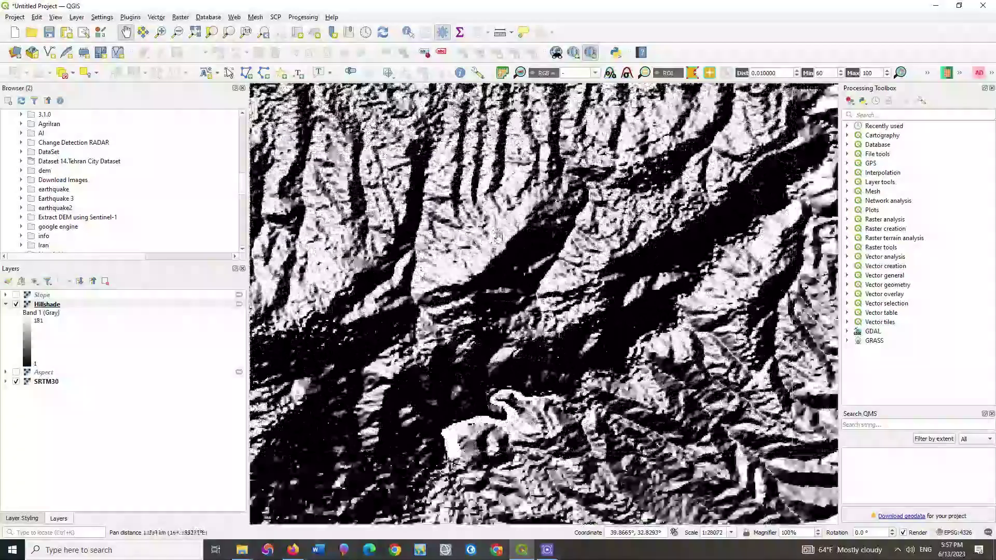
{"action": "scroll", "coordinate": [496, 236], "scroll_direction": "down", "scroll_amount": 2}
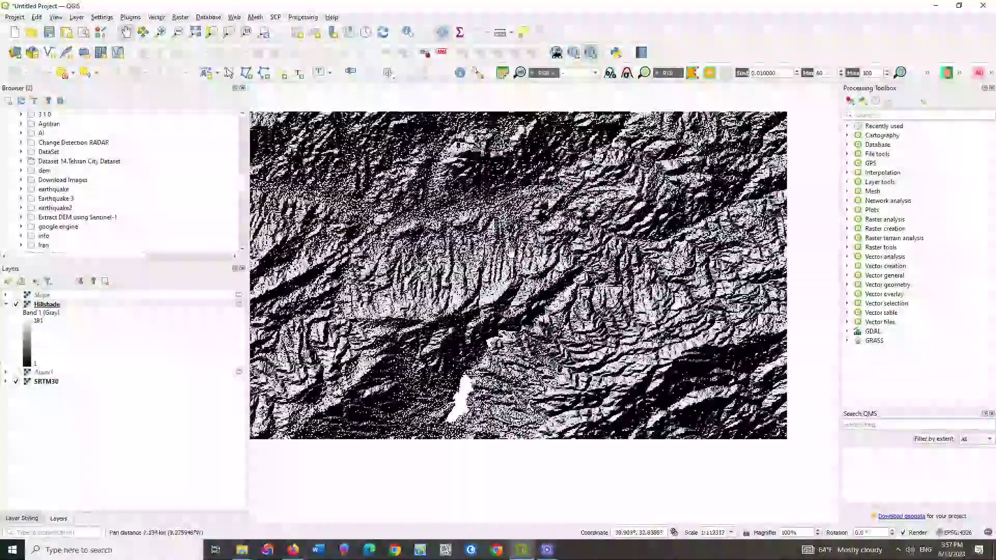
{"action": "left_click_drag", "start_coordinate": [511, 251], "coordinate": [544, 258]}
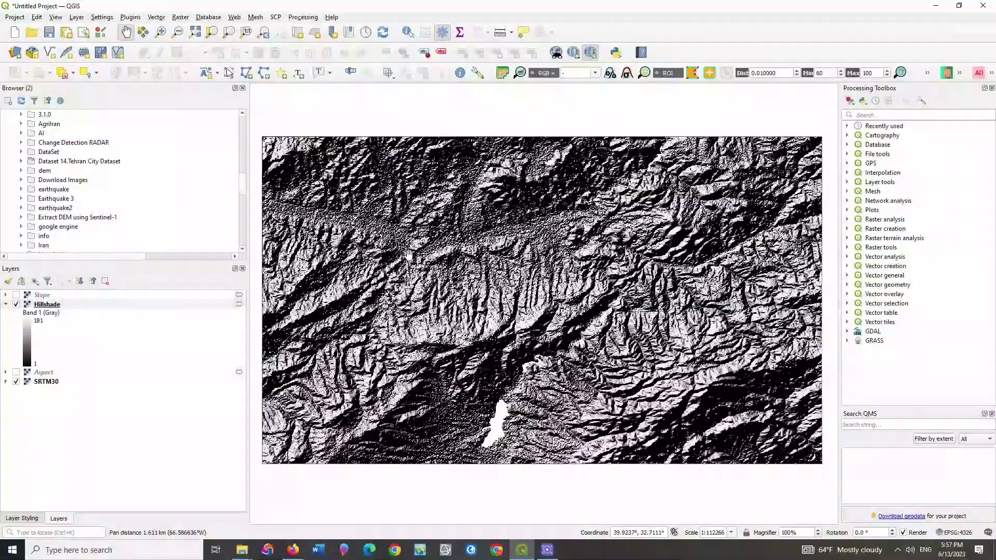
{"action": "left_click", "coordinate": [5, 305]}
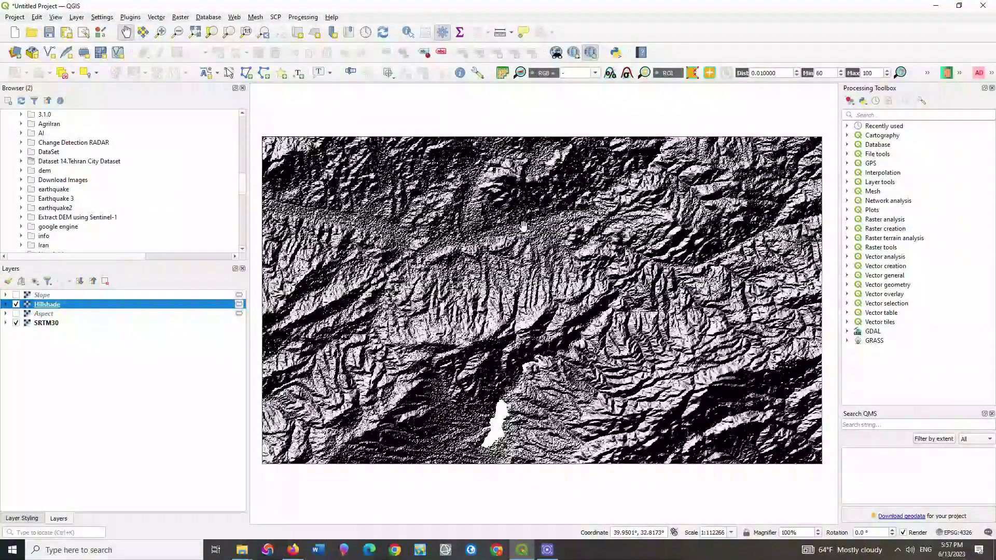
Run Hillshade again with the light azimuth changed to 105
{"action": "left_click", "coordinate": [181, 17]}
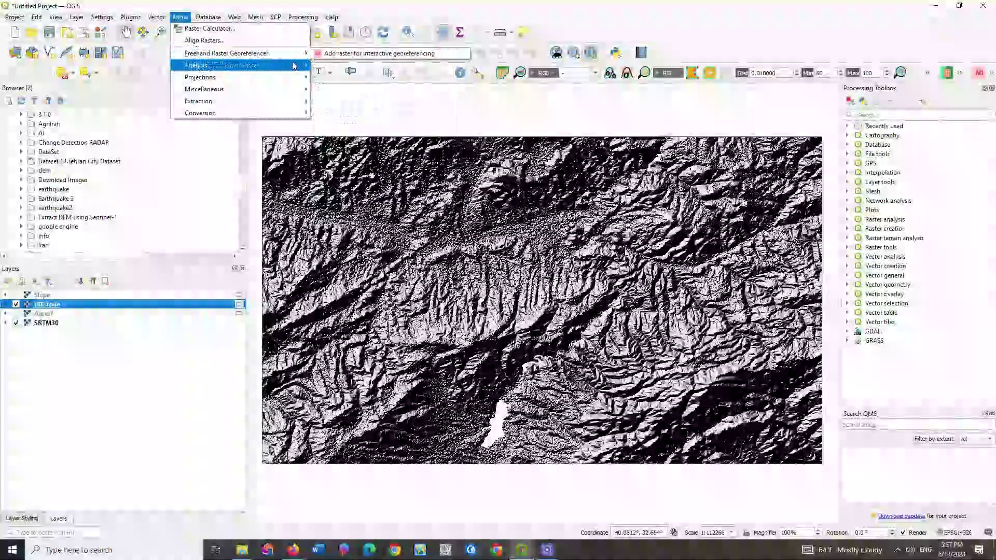
{"action": "mouse_move", "coordinate": [217, 65]}
{"action": "left_click", "coordinate": [340, 136]}
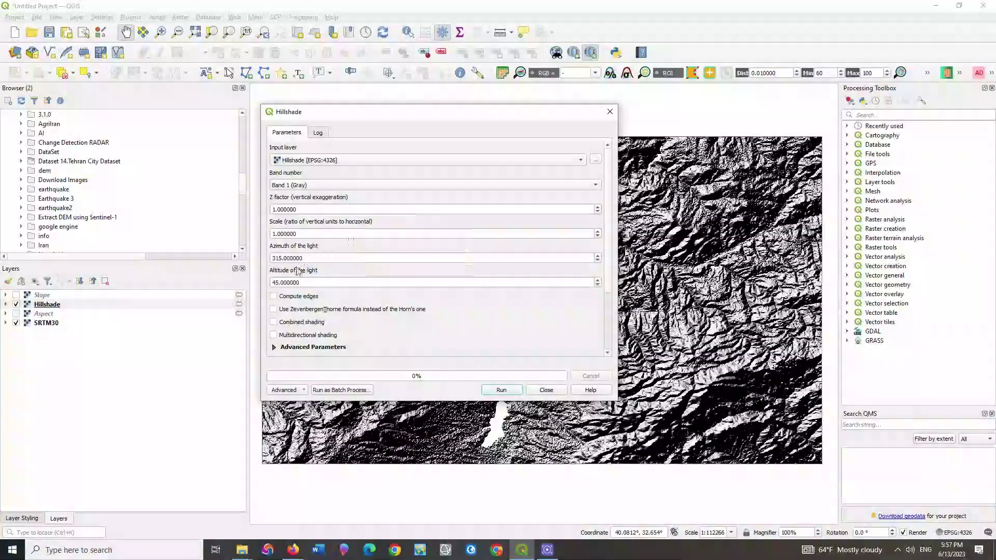
{"action": "left_click_drag", "start_coordinate": [272, 259], "coordinate": [279, 258]}
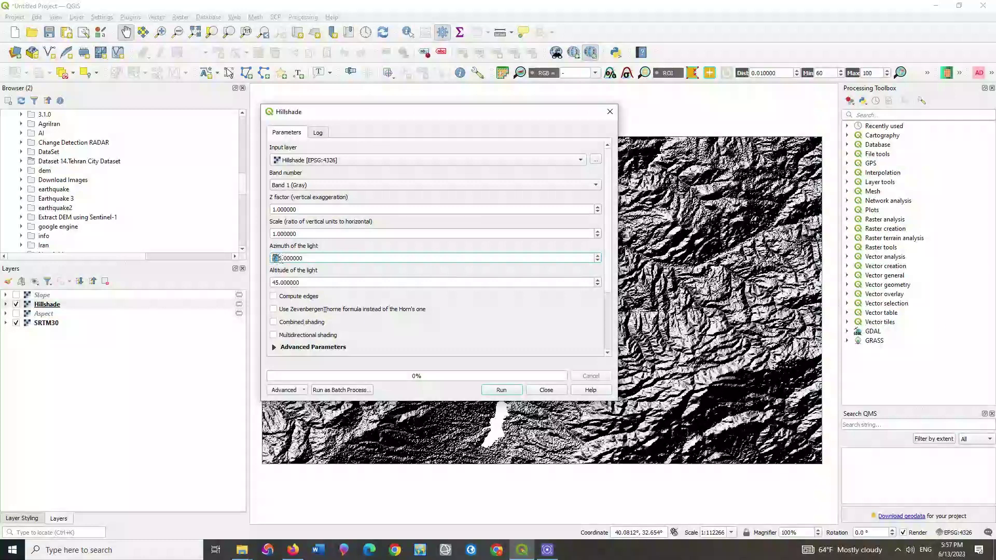
{"action": "type", "text": "10"}
{"action": "left_click", "coordinate": [501, 391]}
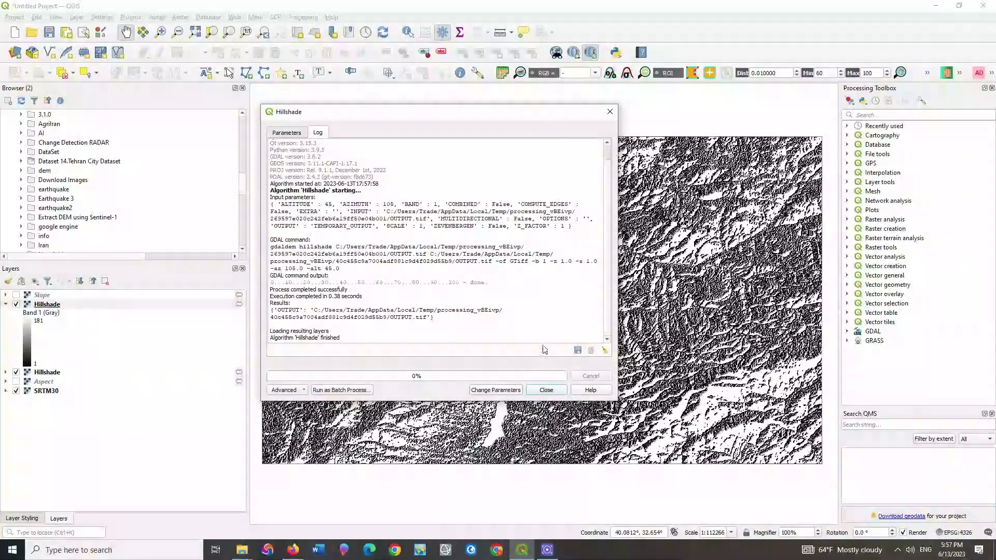
Rerun the 105° azimuth hillshade with SRTM30 as the input elevation layer
{"action": "left_click", "coordinate": [287, 133]}
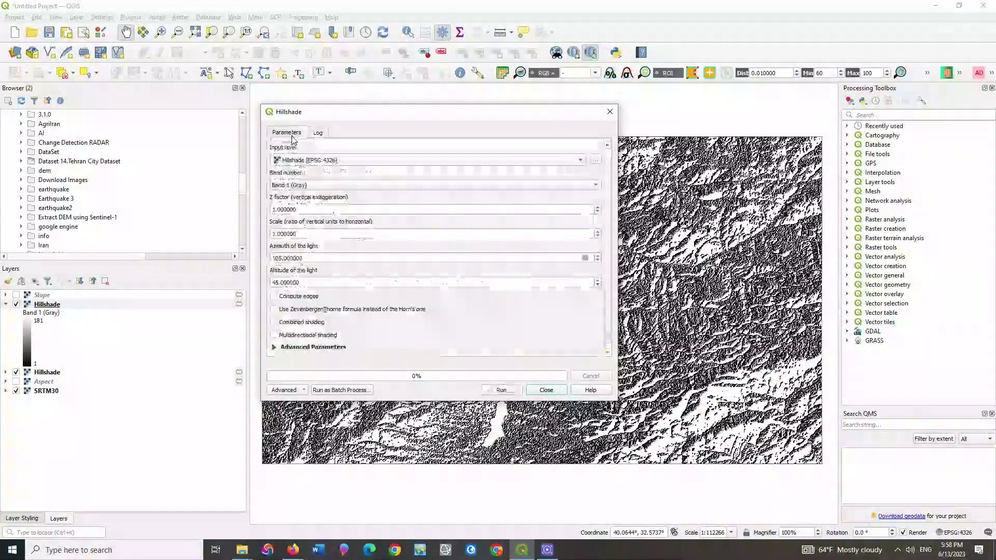
{"action": "left_click_drag", "start_coordinate": [434, 112], "coordinate": [261, 55]}
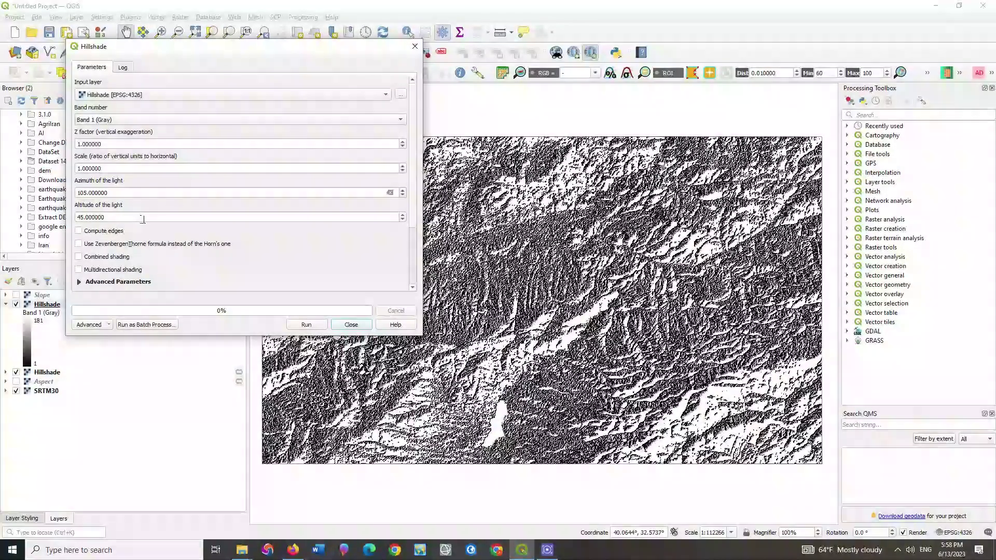
{"action": "left_click", "coordinate": [144, 95]}
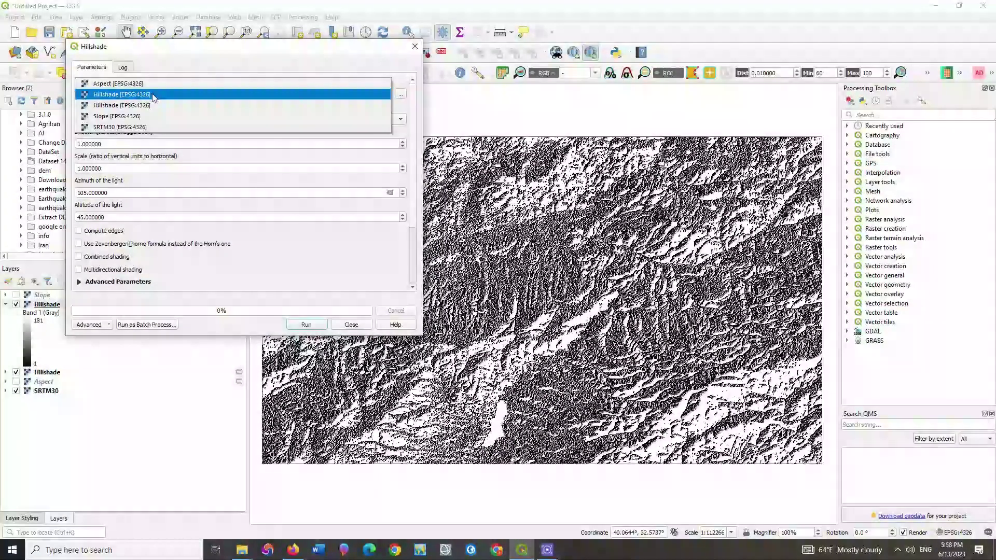
{"action": "left_click", "coordinate": [147, 127]}
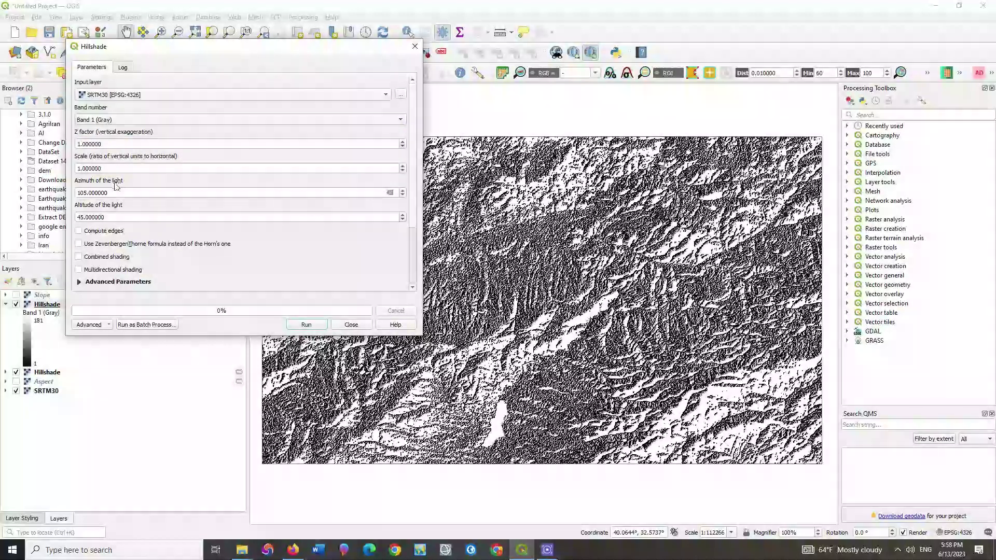
{"action": "left_click", "coordinate": [306, 324]}
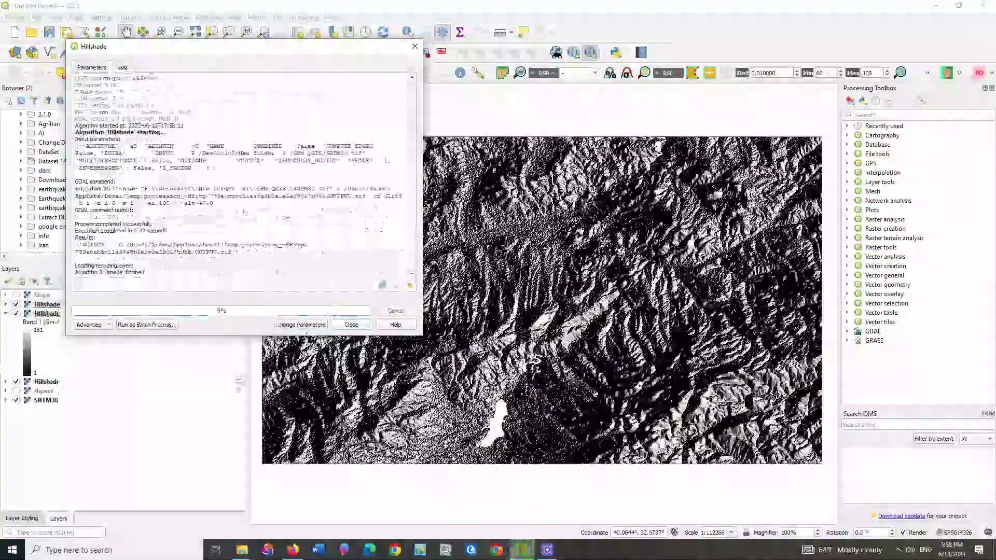
Close the Hillshade tool and remove the duplicate second Hillshade layer from the project
{"action": "left_click", "coordinate": [412, 51]}
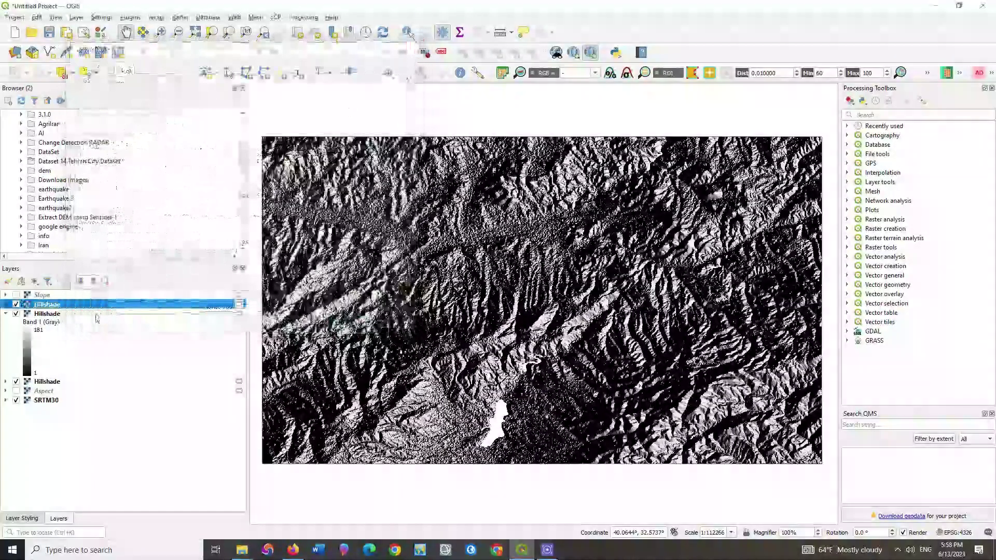
{"action": "left_click", "coordinate": [61, 315]}
{"action": "right_click", "coordinate": [61, 314]}
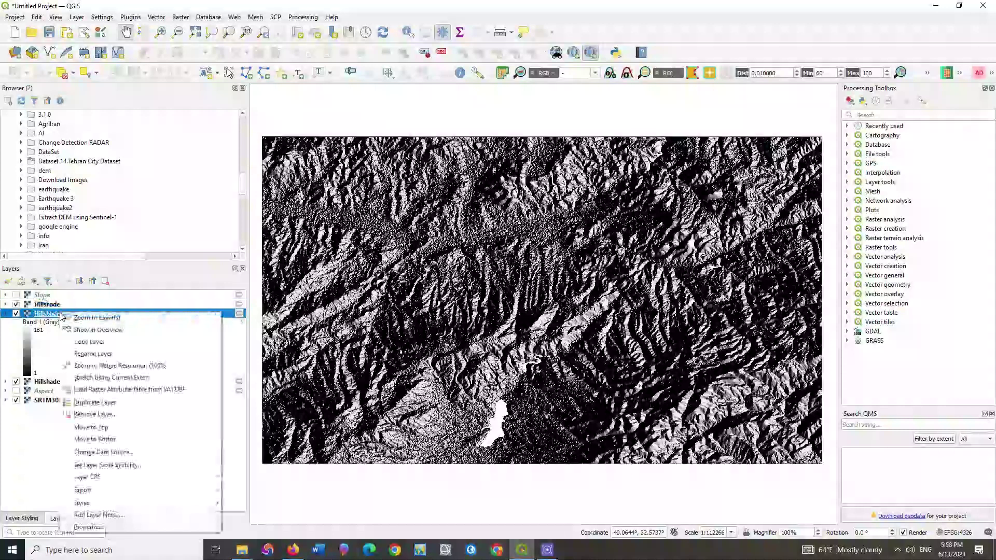
{"action": "left_click", "coordinate": [98, 414]}
{"action": "key", "text": "Return"}
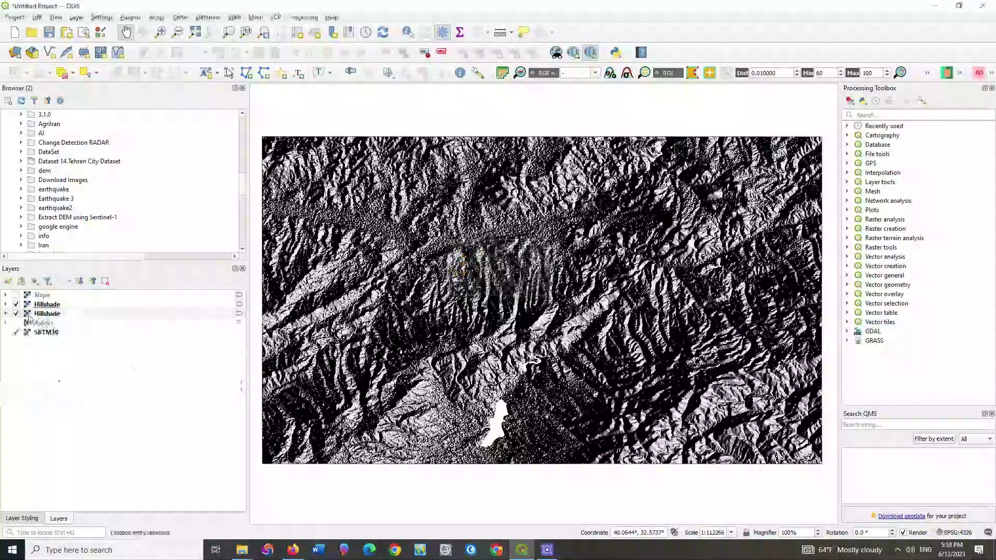
Toggle the top Hillshade layer's visibility on and off to compare the shading
{"action": "left_click", "coordinate": [16, 305]}
{"action": "left_click", "coordinate": [16, 305]}
{"action": "left_click", "coordinate": [16, 305]}
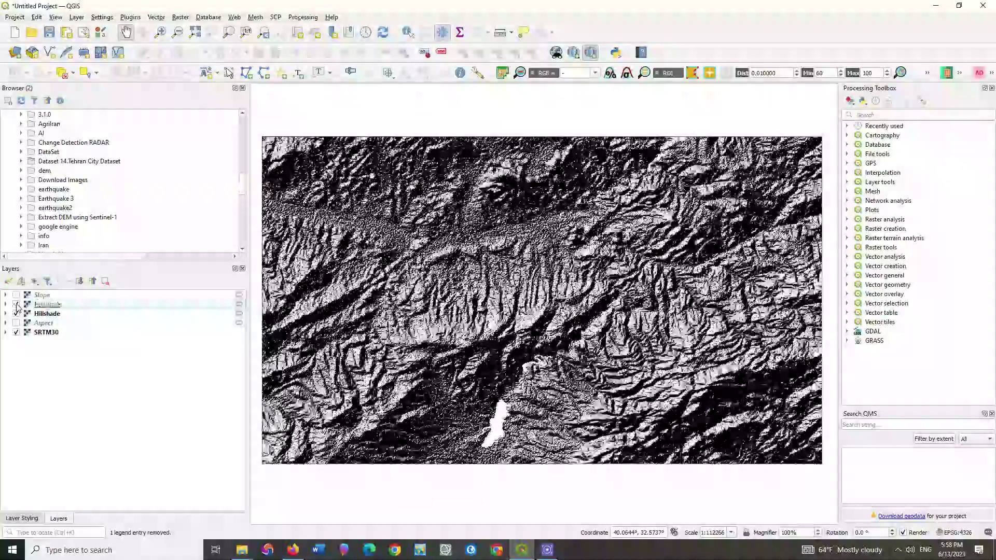
{"action": "left_click", "coordinate": [16, 305]}
{"action": "left_click", "coordinate": [16, 304]}
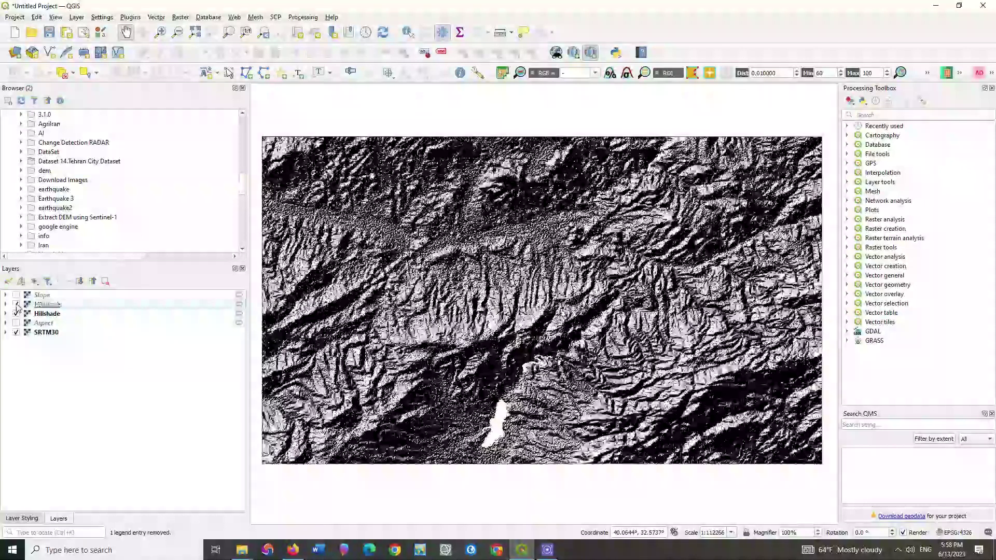
{"action": "left_click", "coordinate": [16, 305]}
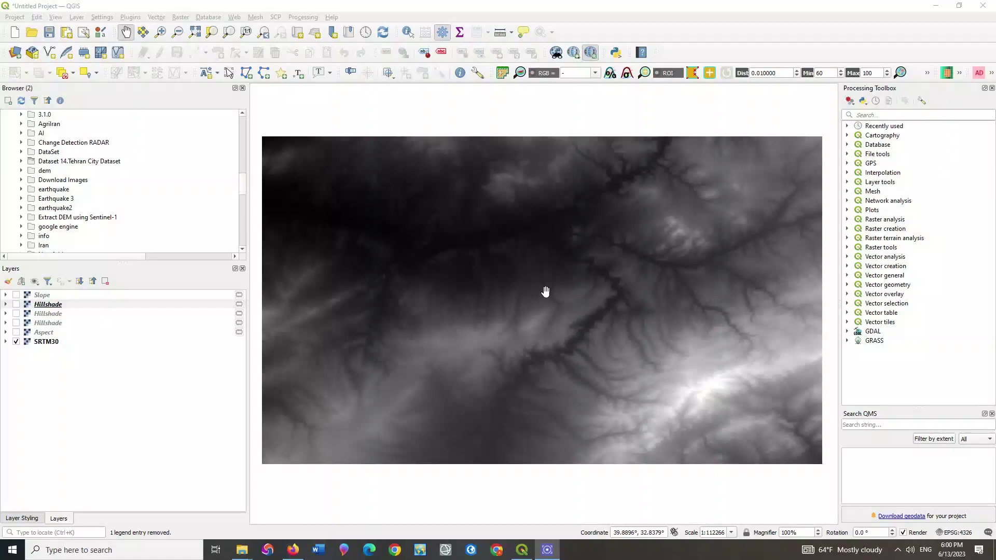
Open Raster > Extraction > Contour with SRTM30 Band 1 as input and a 10 m interval
{"action": "left_click", "coordinate": [180, 17]}
{"action": "mouse_move", "coordinate": [281, 102]}
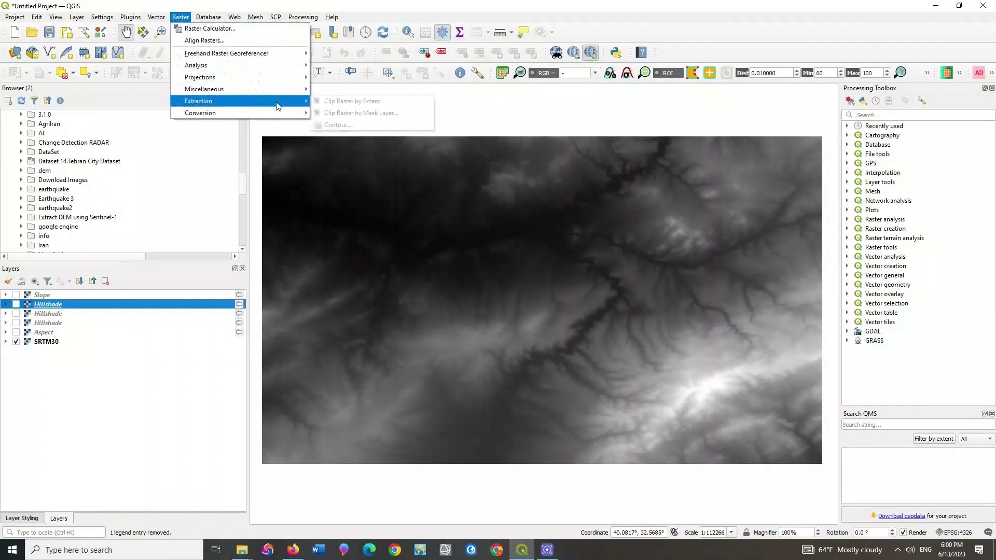
{"action": "left_click", "coordinate": [396, 129]}
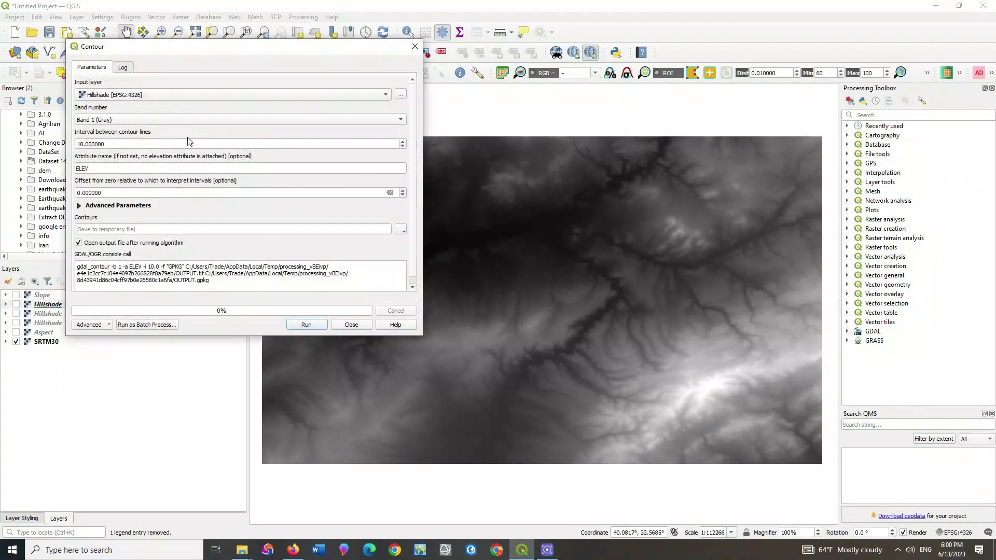
{"action": "left_click", "coordinate": [132, 96]}
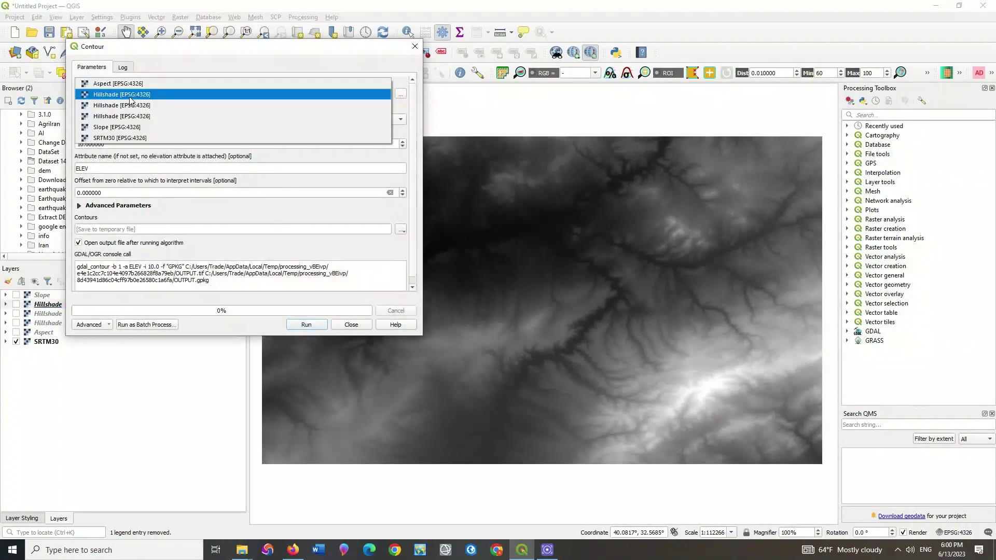
{"action": "left_click", "coordinate": [167, 137]}
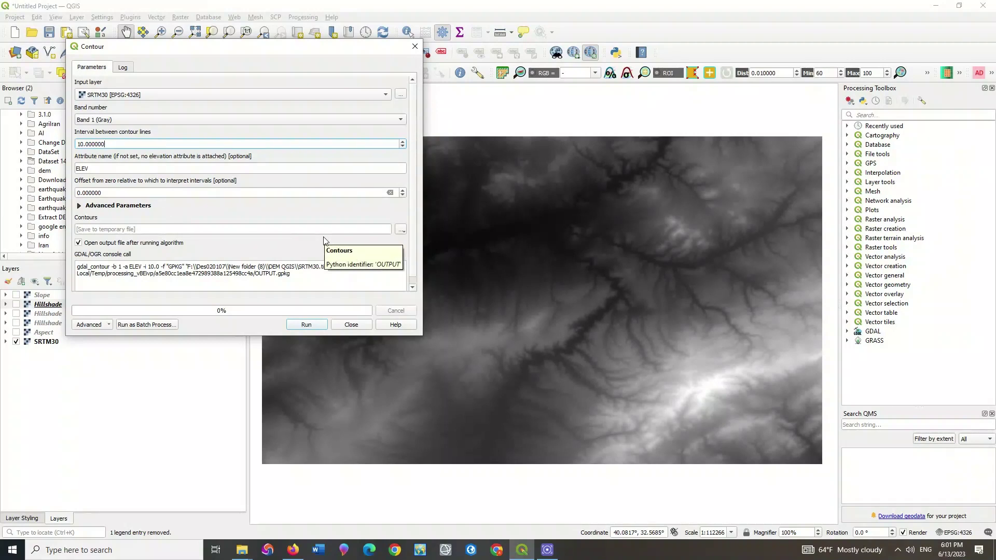
Run the 10 m contour extraction, then hide SRTM30 so only the Contours layer shows
{"action": "left_click", "coordinate": [316, 325]}
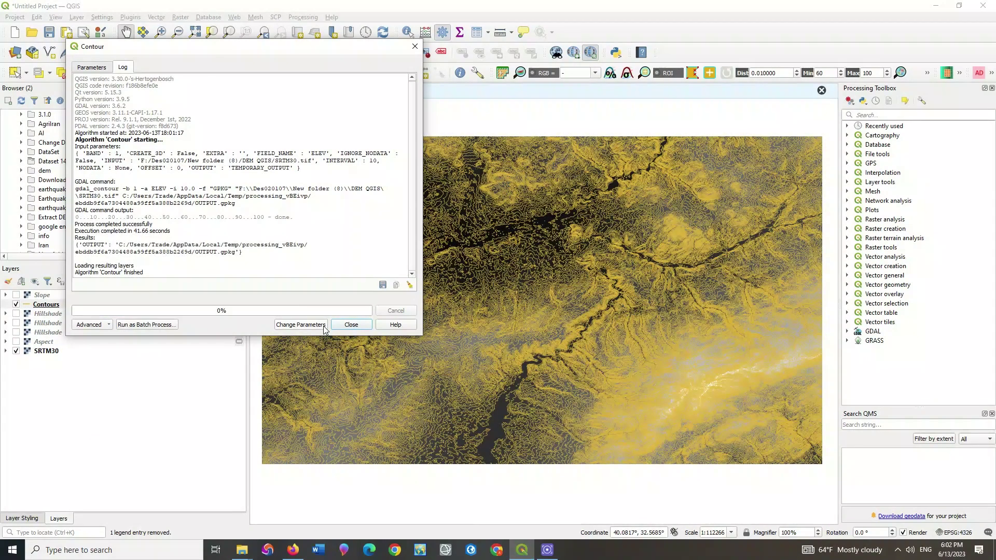
{"action": "left_click", "coordinate": [351, 324]}
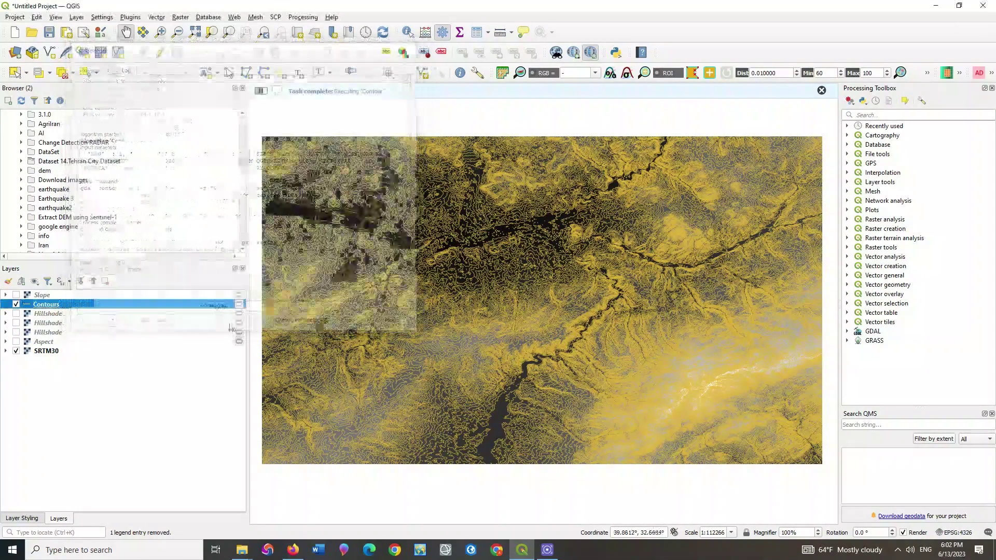
{"action": "left_click", "coordinate": [15, 351]}
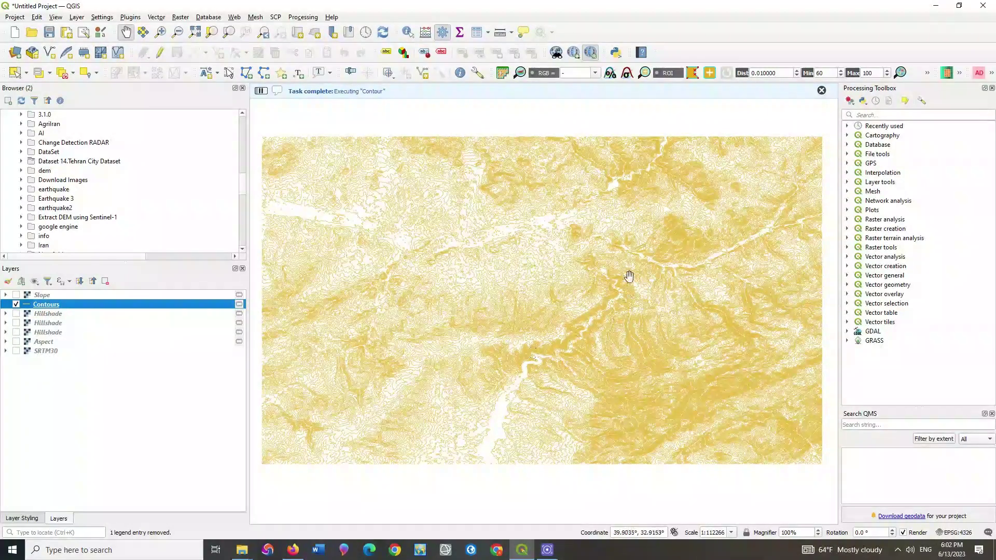
{"action": "scroll", "coordinate": [612, 289], "scroll_direction": "up", "scroll_amount": 2}
{"action": "scroll", "coordinate": [612, 290], "scroll_direction": "down", "scroll_amount": 1}
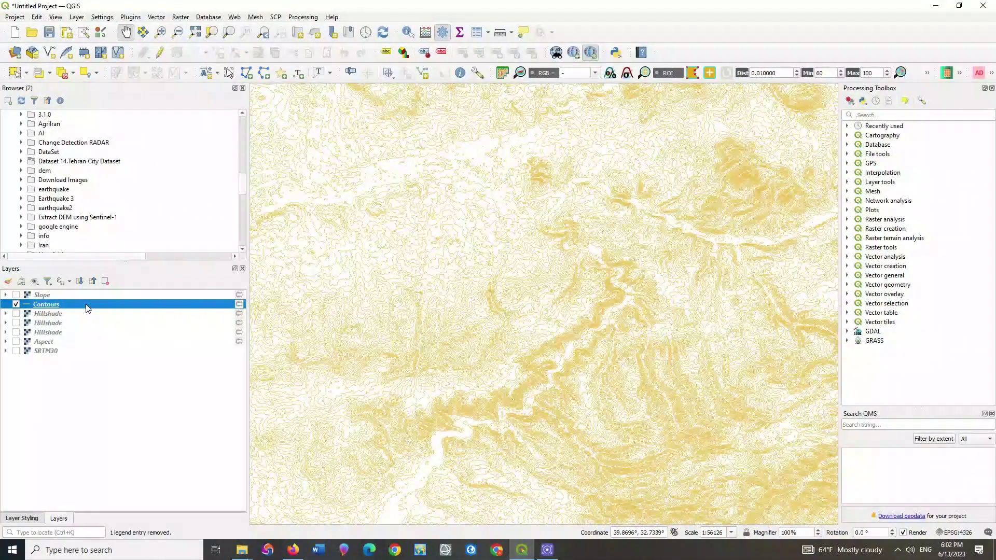
Change the Contours layer's line colour in Symbology to the recent red #fd0000
{"action": "double_click", "coordinate": [88, 308]}
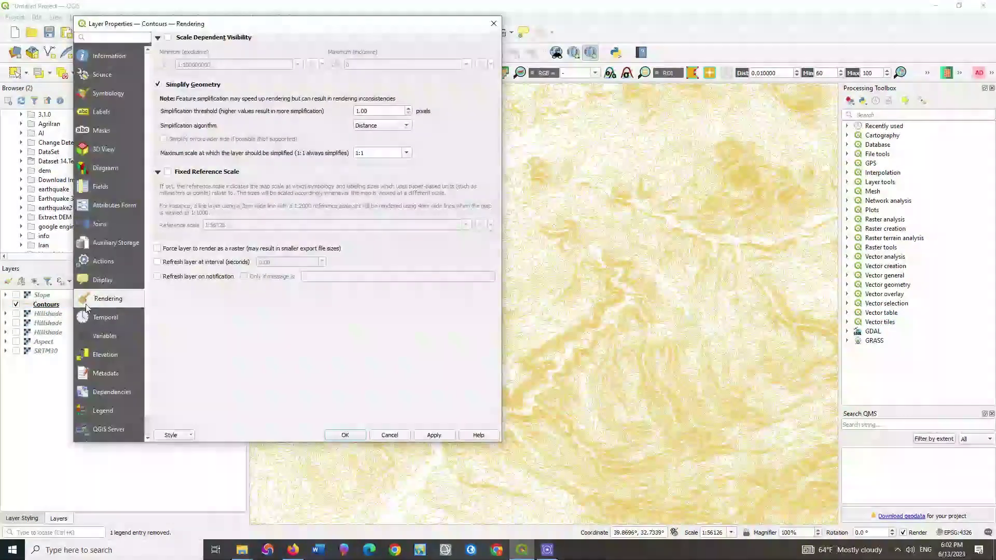
{"action": "left_click", "coordinate": [116, 93]}
{"action": "left_click", "coordinate": [213, 133]}
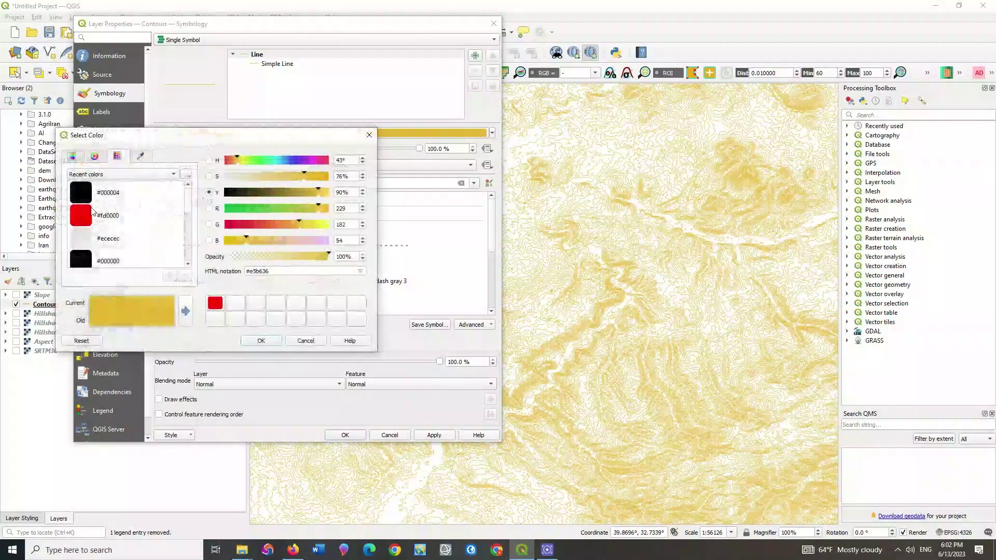
{"action": "left_click", "coordinate": [86, 216]}
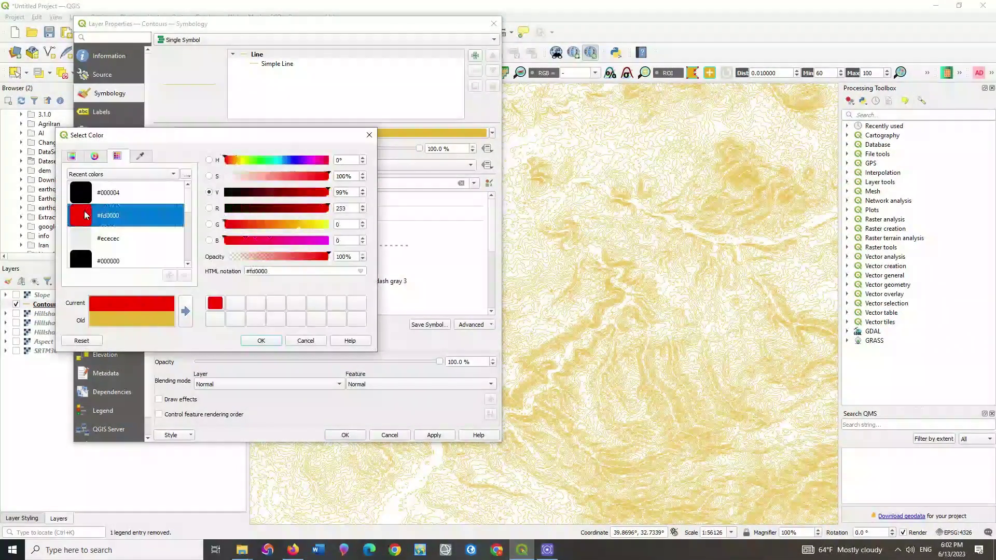
{"action": "left_click", "coordinate": [276, 345]}
{"action": "left_click", "coordinate": [442, 435]}
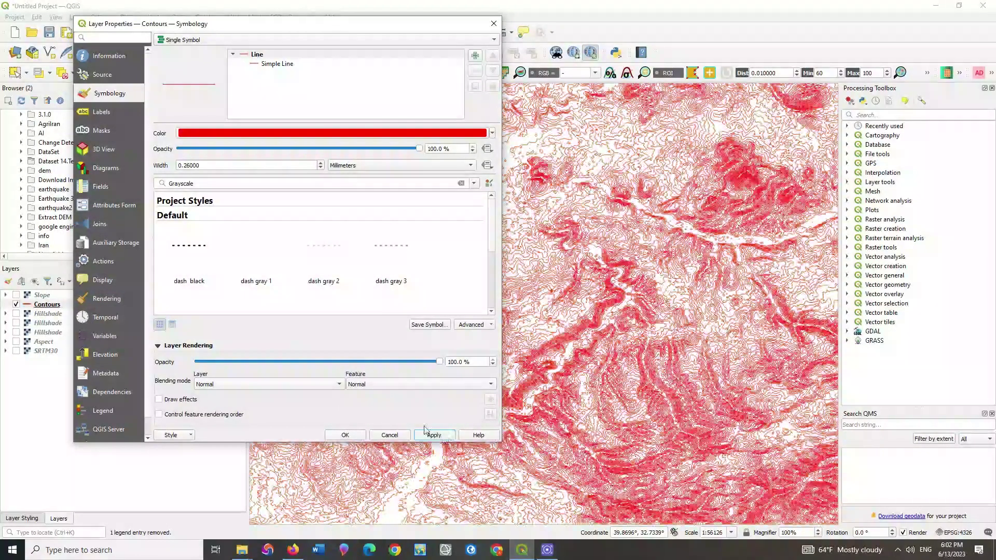
{"action": "left_click", "coordinate": [345, 435]}
{"action": "scroll", "coordinate": [491, 295], "scroll_direction": "up", "scroll_amount": 1}
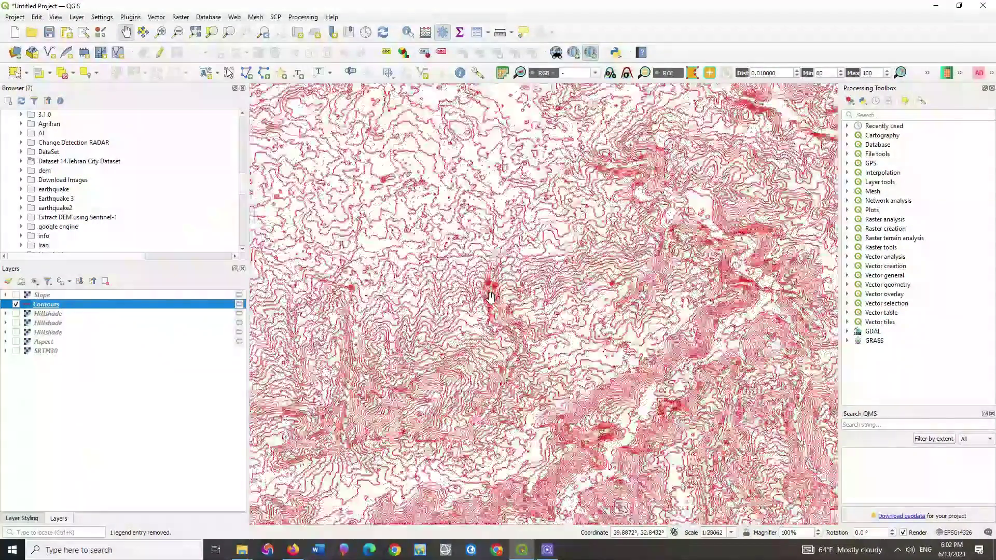
{"action": "scroll", "coordinate": [490, 295], "scroll_direction": "down", "scroll_amount": 1}
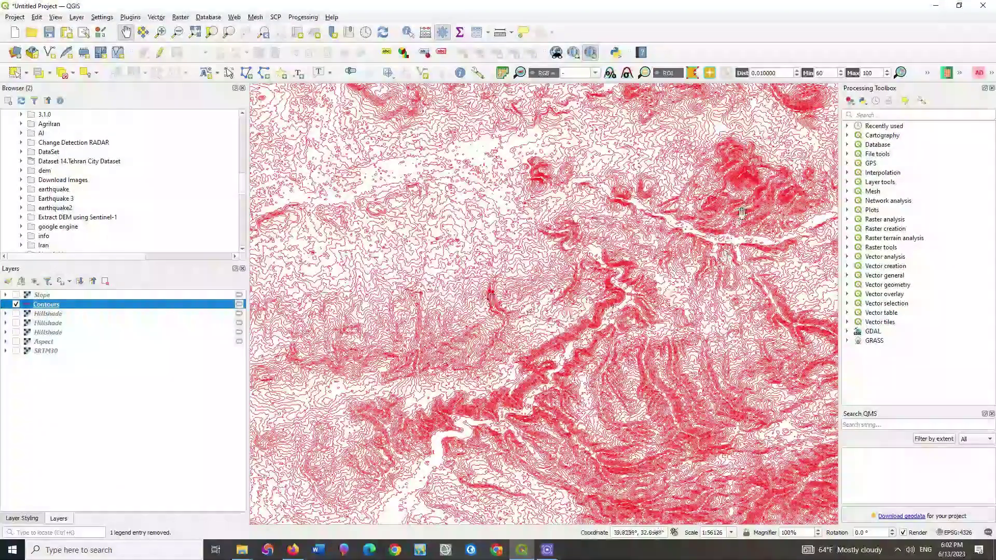
{"action": "scroll", "coordinate": [742, 210], "scroll_direction": "up", "scroll_amount": 1}
{"action": "scroll", "coordinate": [747, 179], "scroll_direction": "down", "scroll_amount": 1}
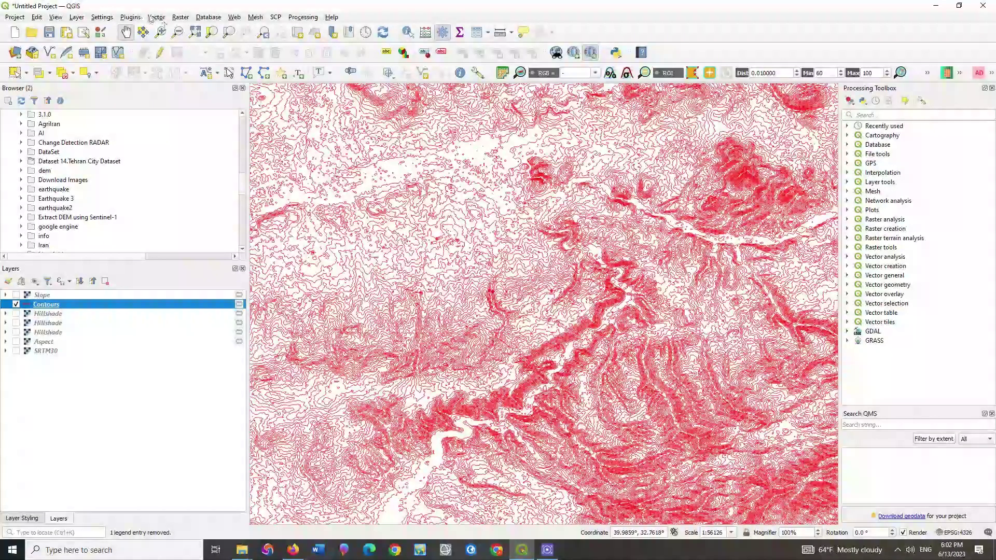
Run the Contour tool on SRTM30 with an 80 m interval, adding a second Contours layer
{"action": "left_click", "coordinate": [180, 17]}
{"action": "mouse_move", "coordinate": [232, 100]}
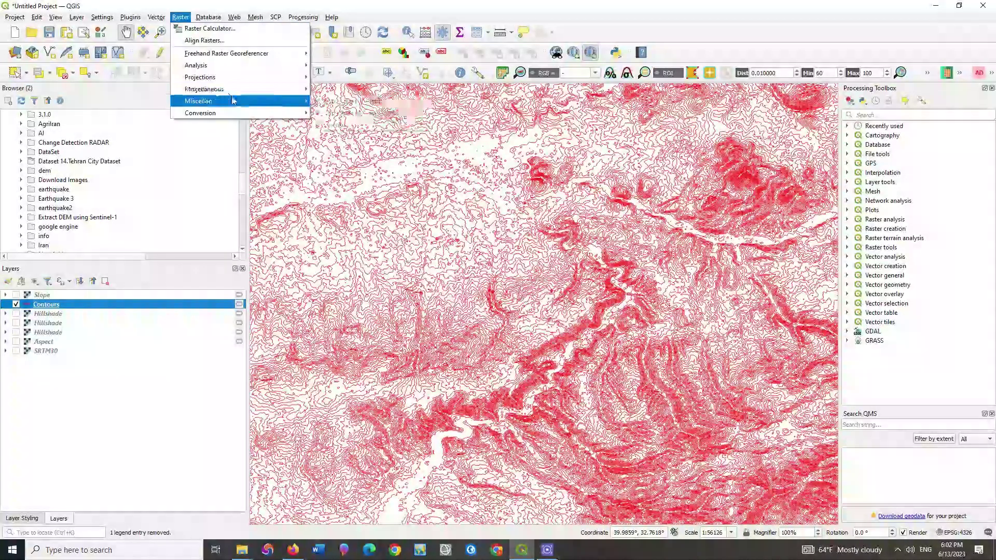
{"action": "left_click", "coordinate": [356, 125]}
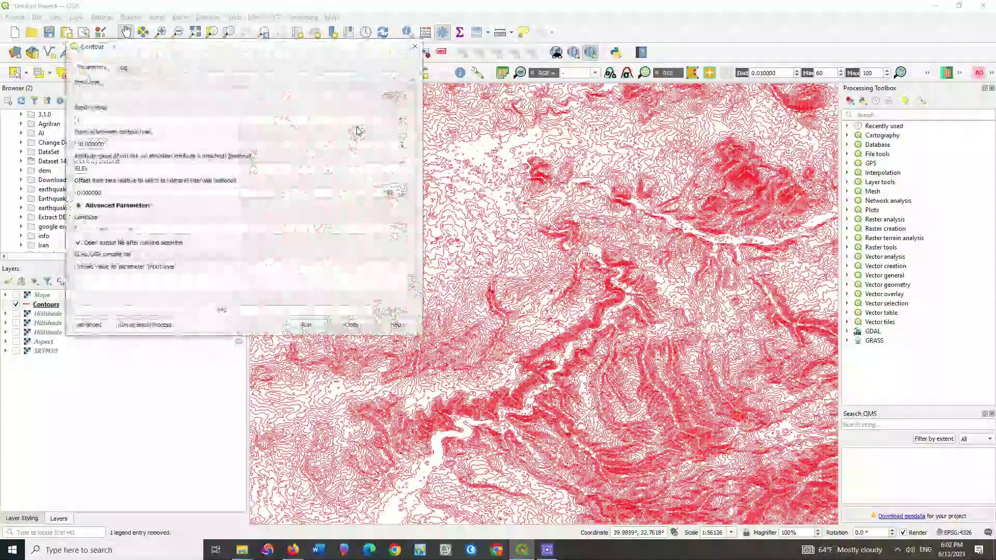
{"action": "left_click", "coordinate": [141, 94]}
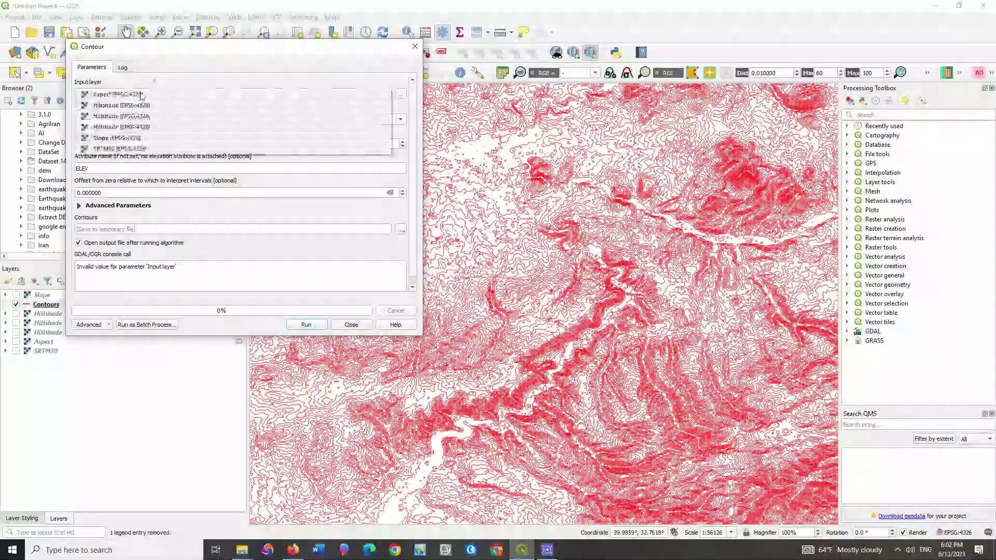
{"action": "left_click", "coordinate": [140, 147]}
{"action": "left_click_drag", "start_coordinate": [106, 146], "coordinate": [72, 148]}
{"action": "type", "text": "80"}
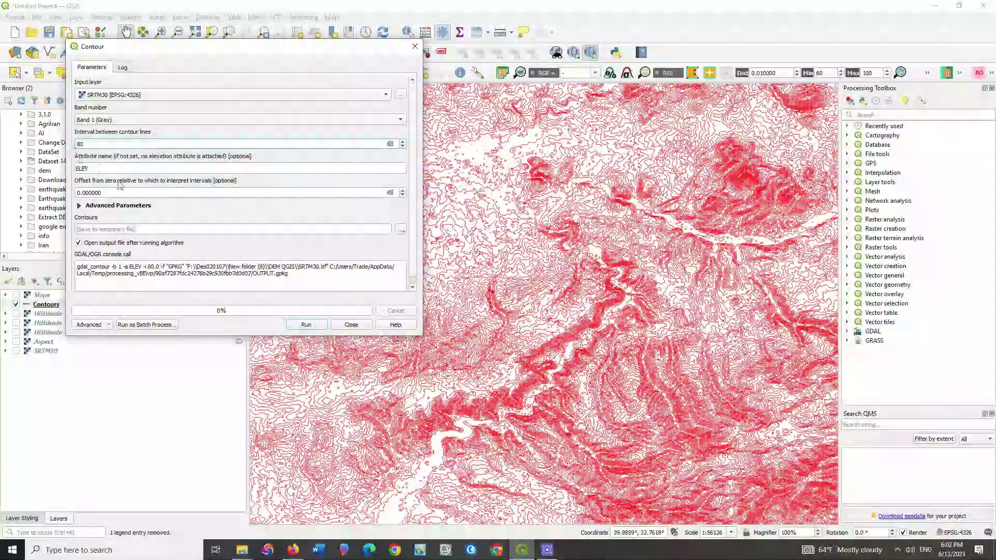
{"action": "left_click", "coordinate": [306, 325]}
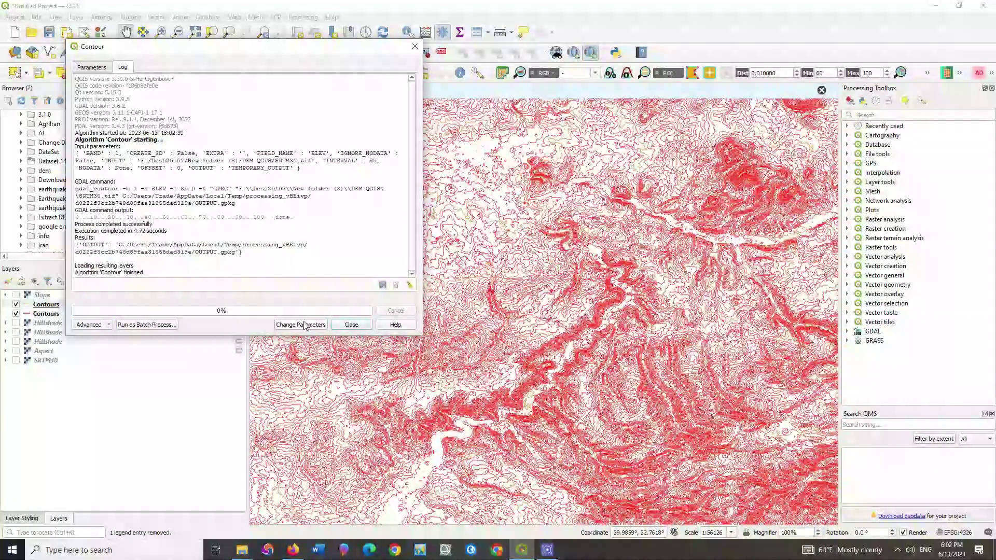
{"action": "left_click", "coordinate": [351, 325]}
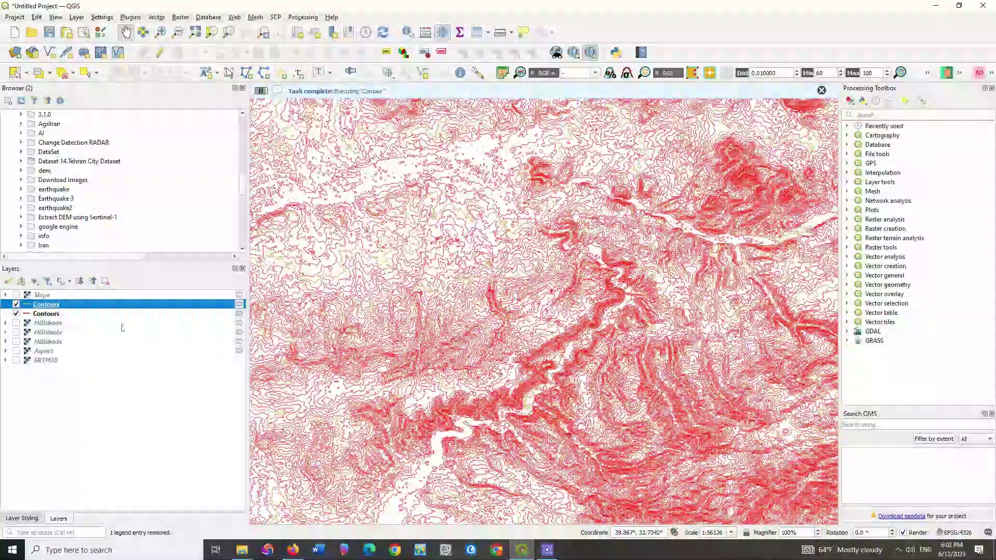
Hide the red contours and give the 80 m Contours layer black (#000004) lines
{"action": "left_click", "coordinate": [16, 314]}
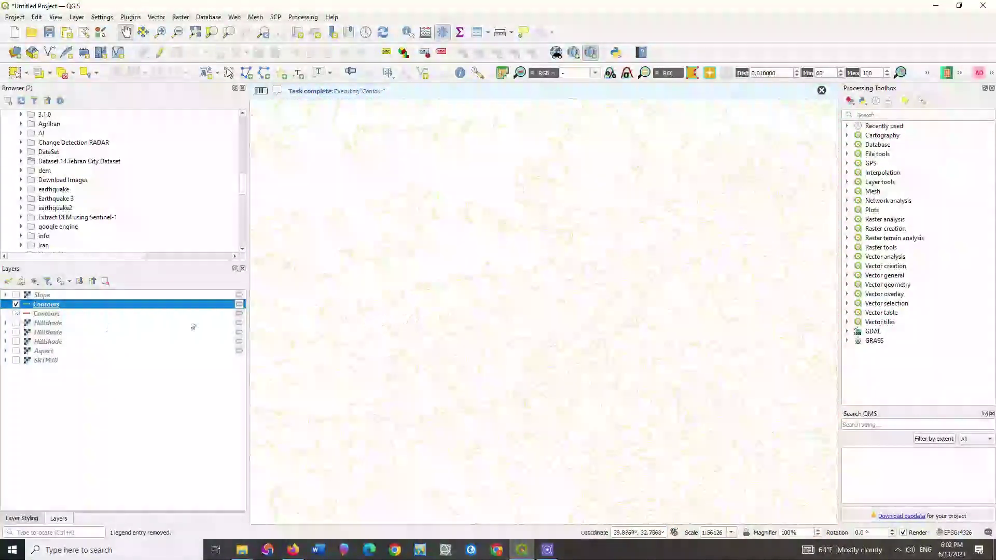
{"action": "double_click", "coordinate": [69, 307]}
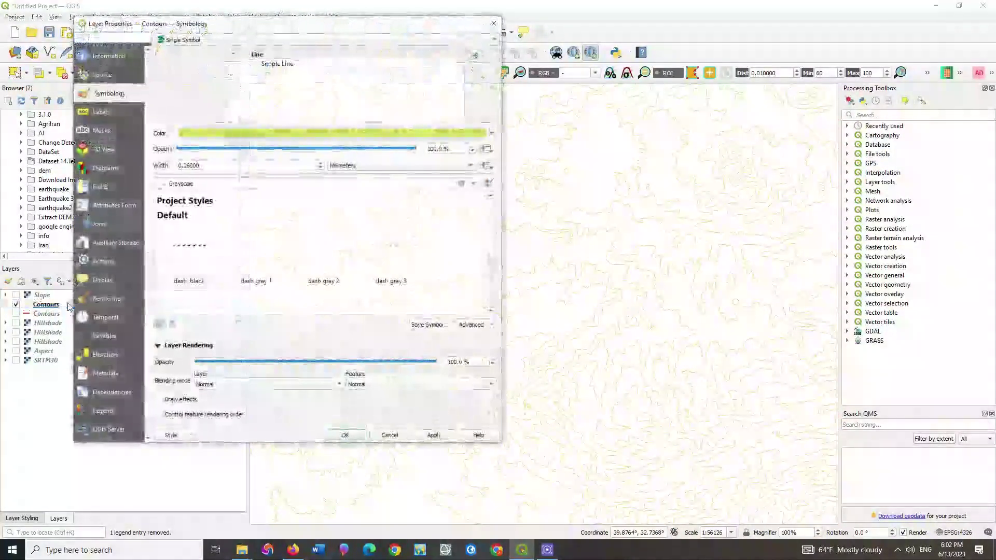
{"action": "left_click", "coordinate": [206, 136]}
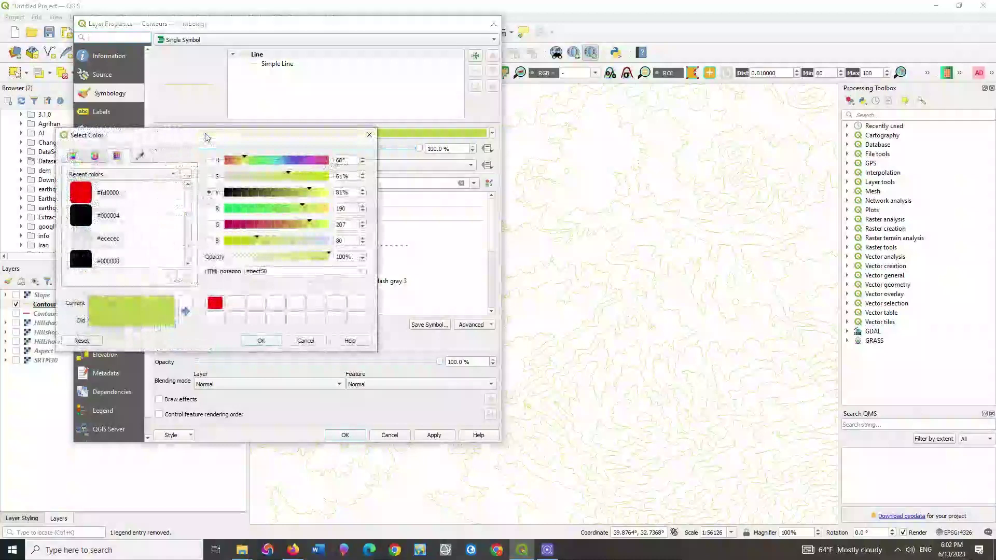
{"action": "left_click", "coordinate": [104, 216]}
{"action": "left_click", "coordinate": [263, 341]}
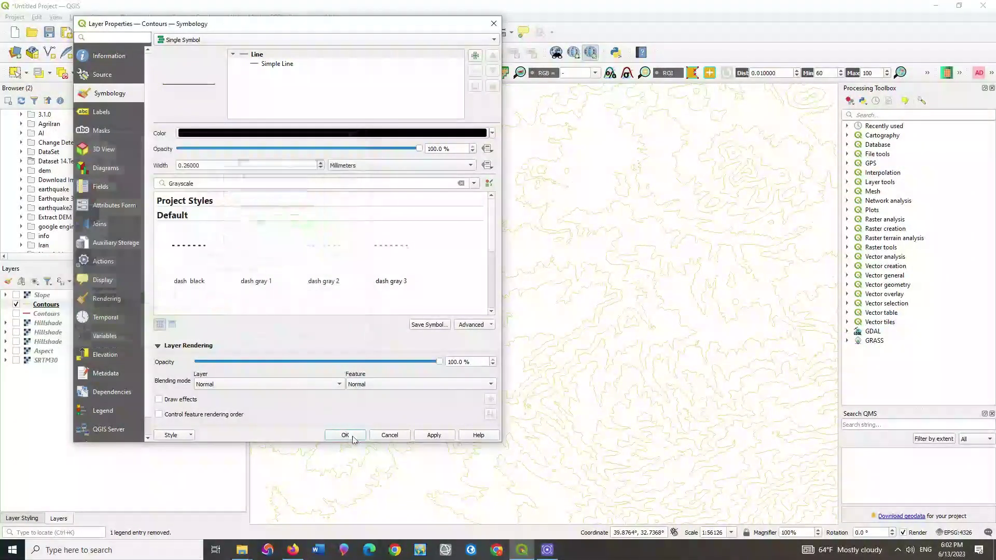
{"action": "left_click", "coordinate": [346, 436]}
{"action": "scroll", "coordinate": [398, 319], "scroll_direction": "down", "scroll_amount": 1}
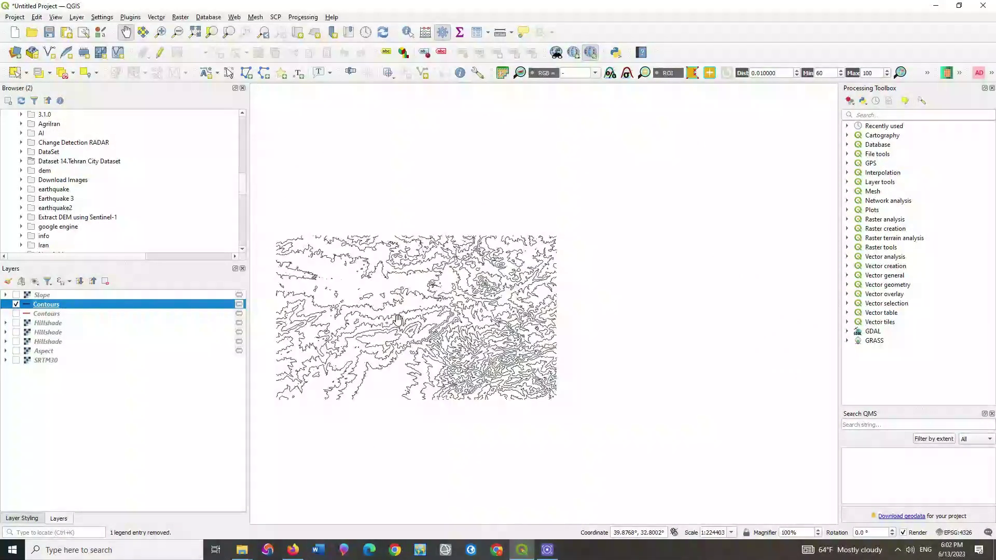
Toggle the red 10 m contours on and off, leaving them hidden
{"action": "left_click", "coordinate": [16, 314]}
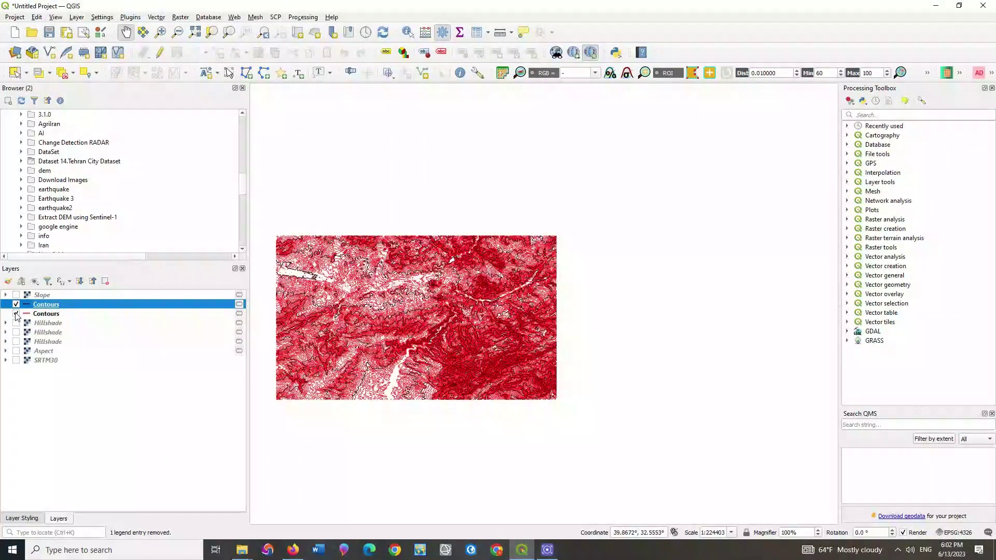
{"action": "left_click", "coordinate": [16, 314]}
{"action": "left_click", "coordinate": [16, 314]}
{"action": "left_click", "coordinate": [16, 314]}
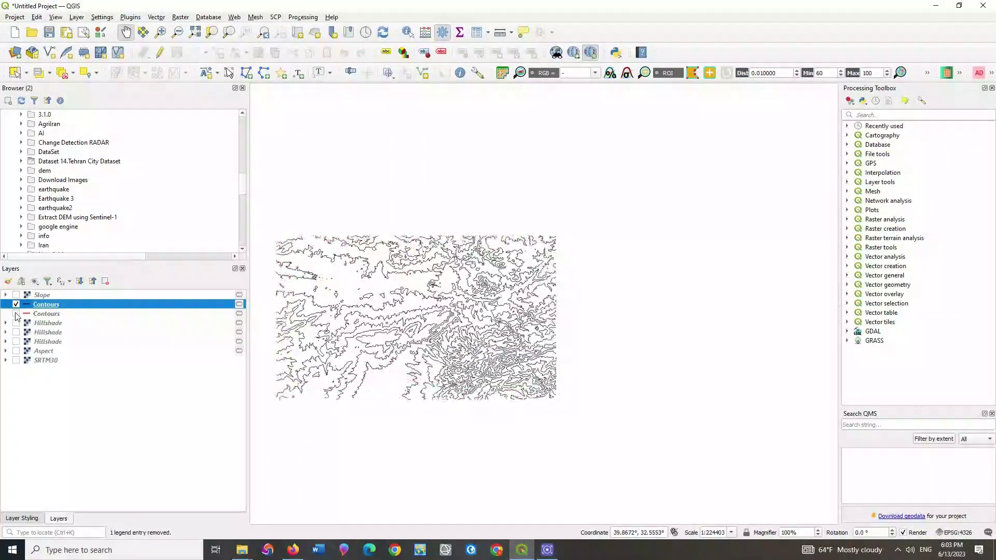